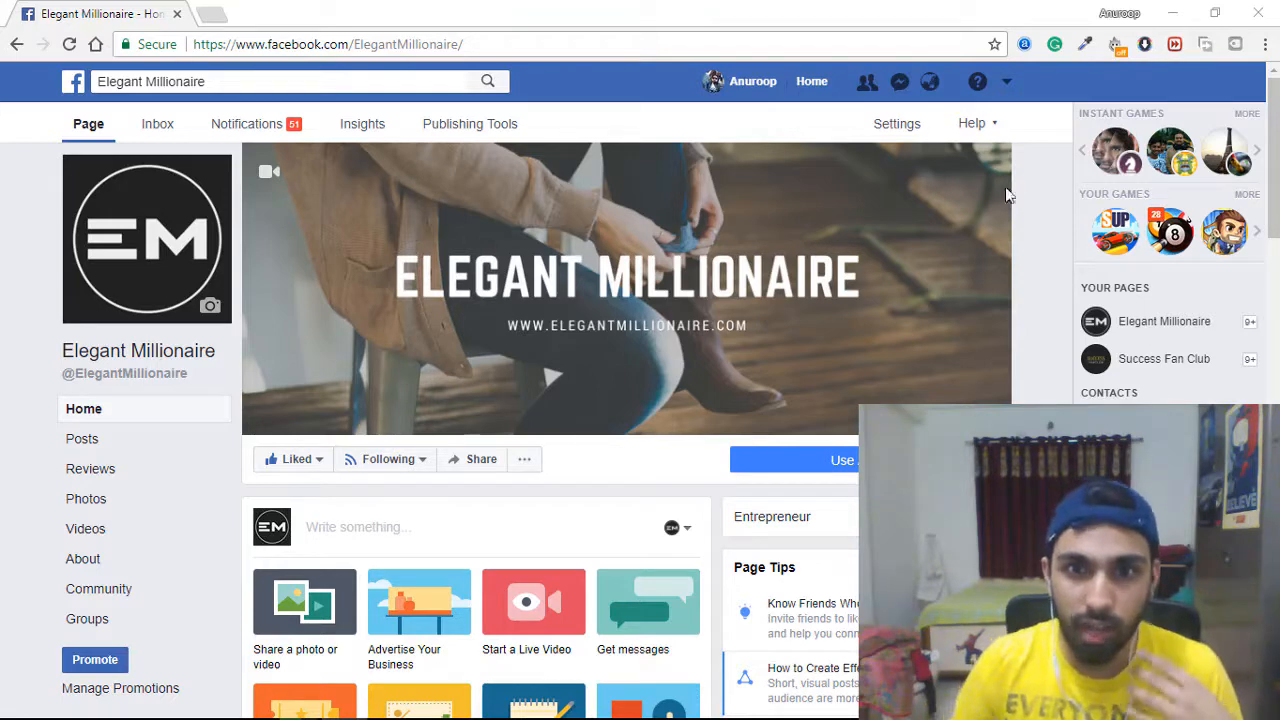
View the page's current cover photo, then go to canva.com in the browser.
{"action": "left_click", "coordinate": [798, 324]}
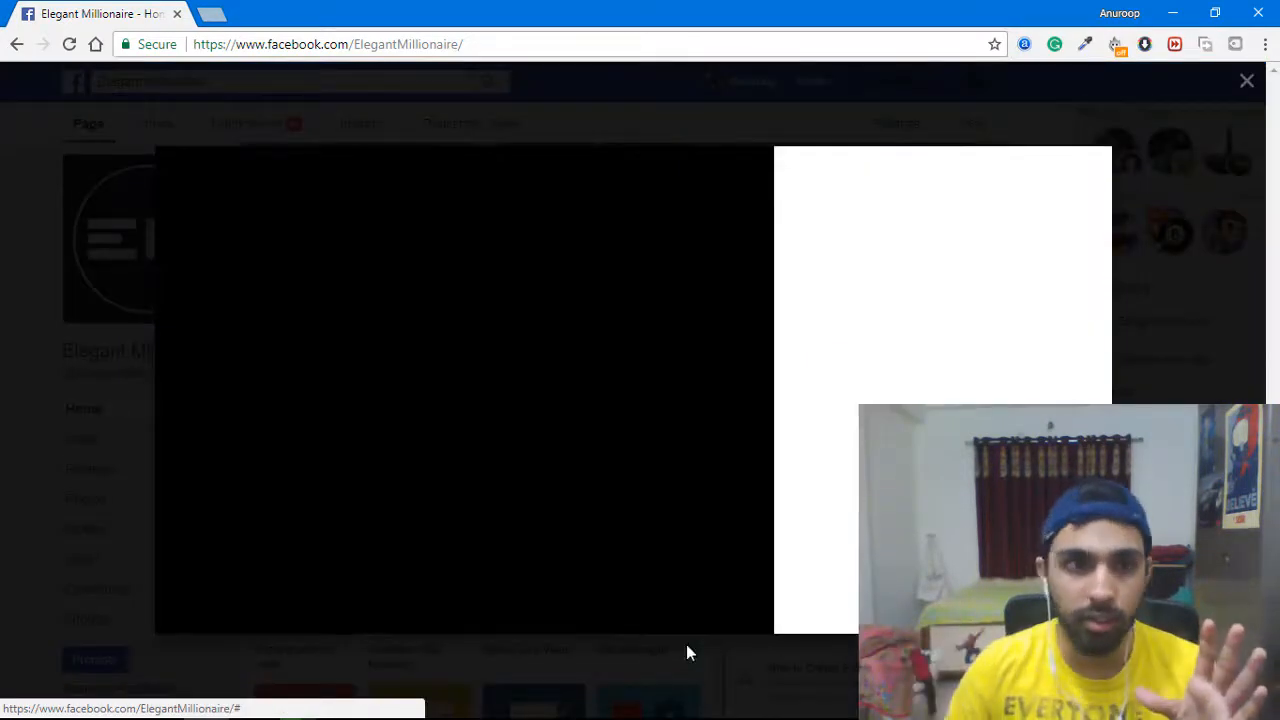
{"action": "left_click", "coordinate": [1247, 81]}
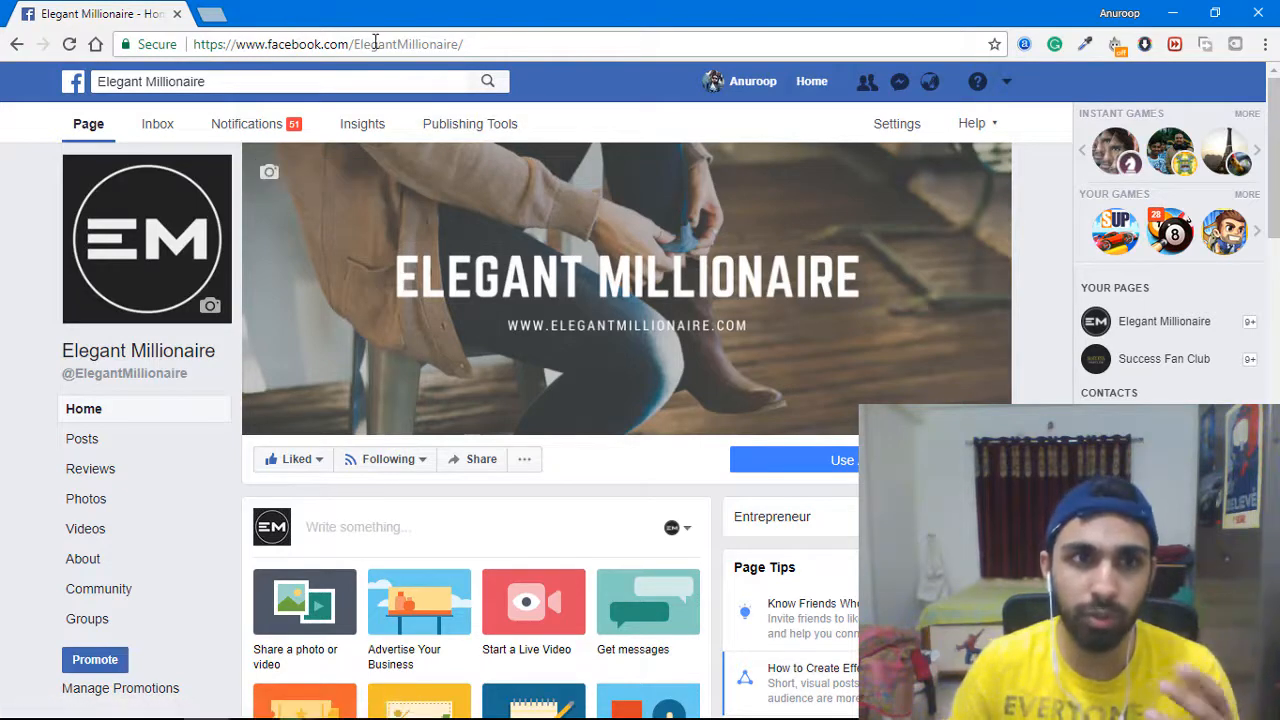
{"action": "left_click", "coordinate": [340, 44]}
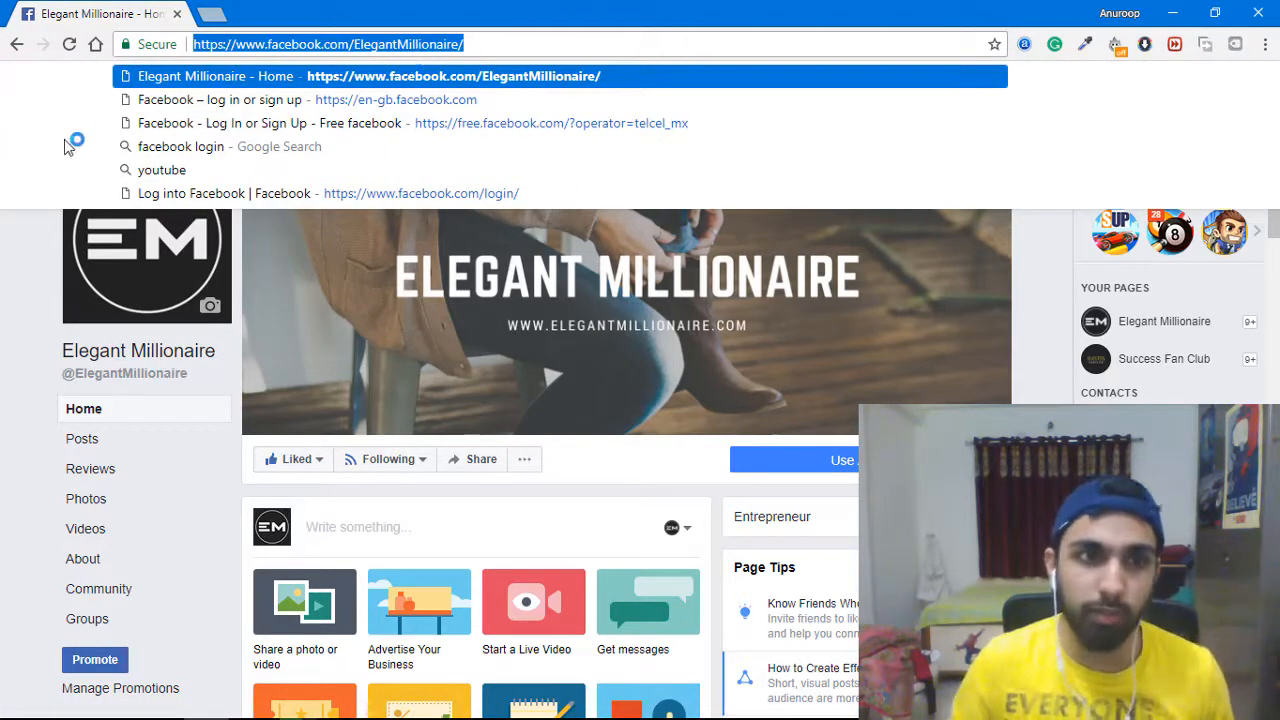
{"action": "type", "text": "canva.com"}
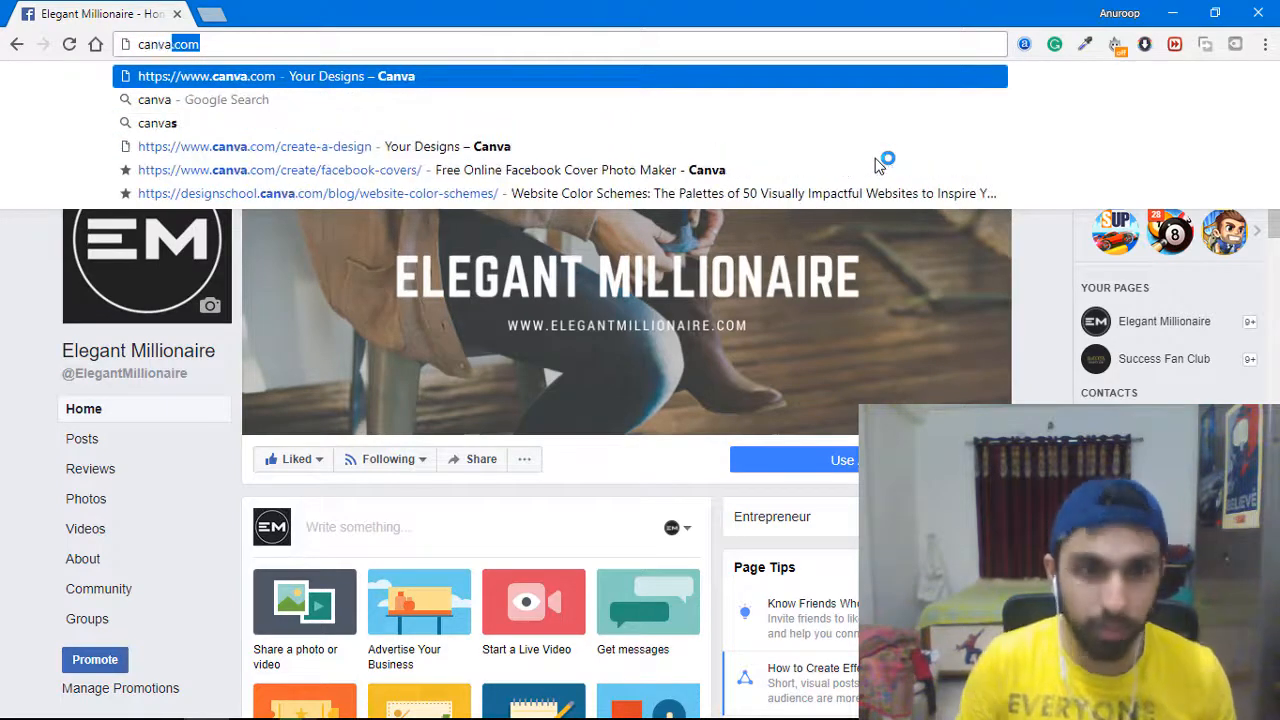
{"action": "key", "text": "Return"}
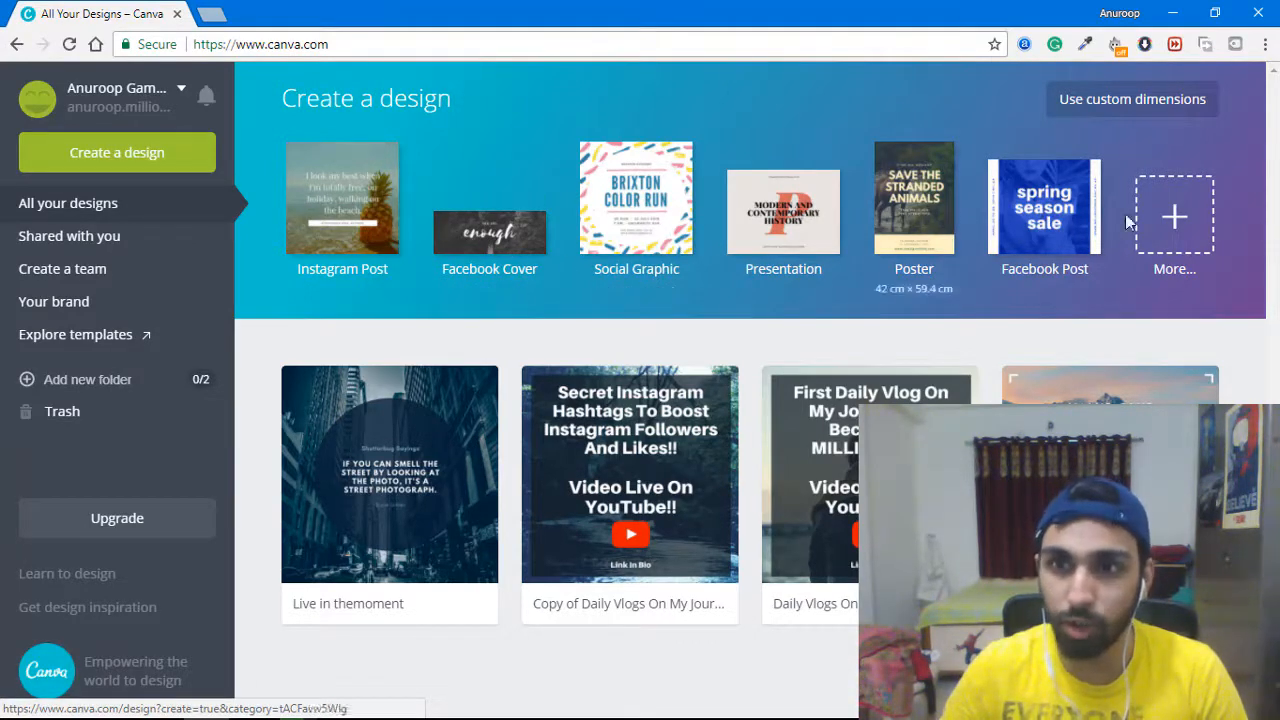
Browse all design types and start a new Facebook Cover design.
{"action": "left_click", "coordinate": [1189, 218]}
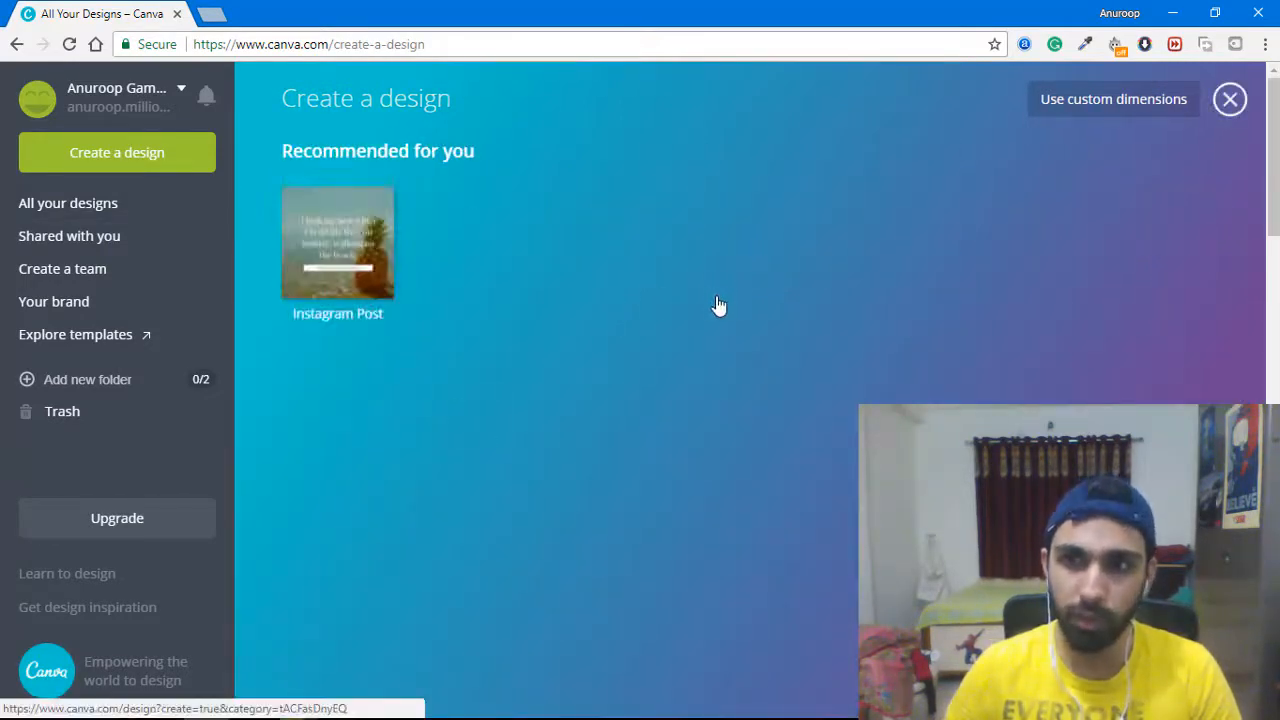
{"action": "scroll", "coordinate": [754, 445], "scroll_direction": "down", "scroll_amount": 5}
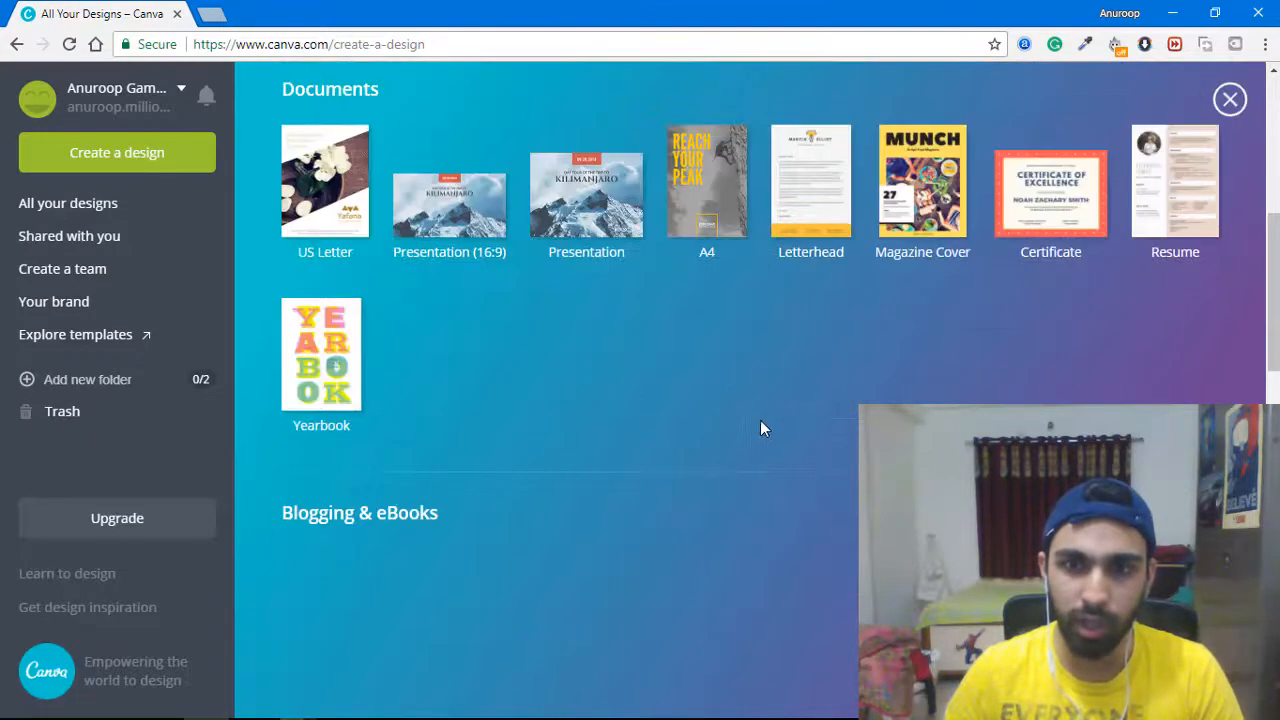
{"action": "scroll", "coordinate": [767, 418], "scroll_direction": "up", "scroll_amount": 5}
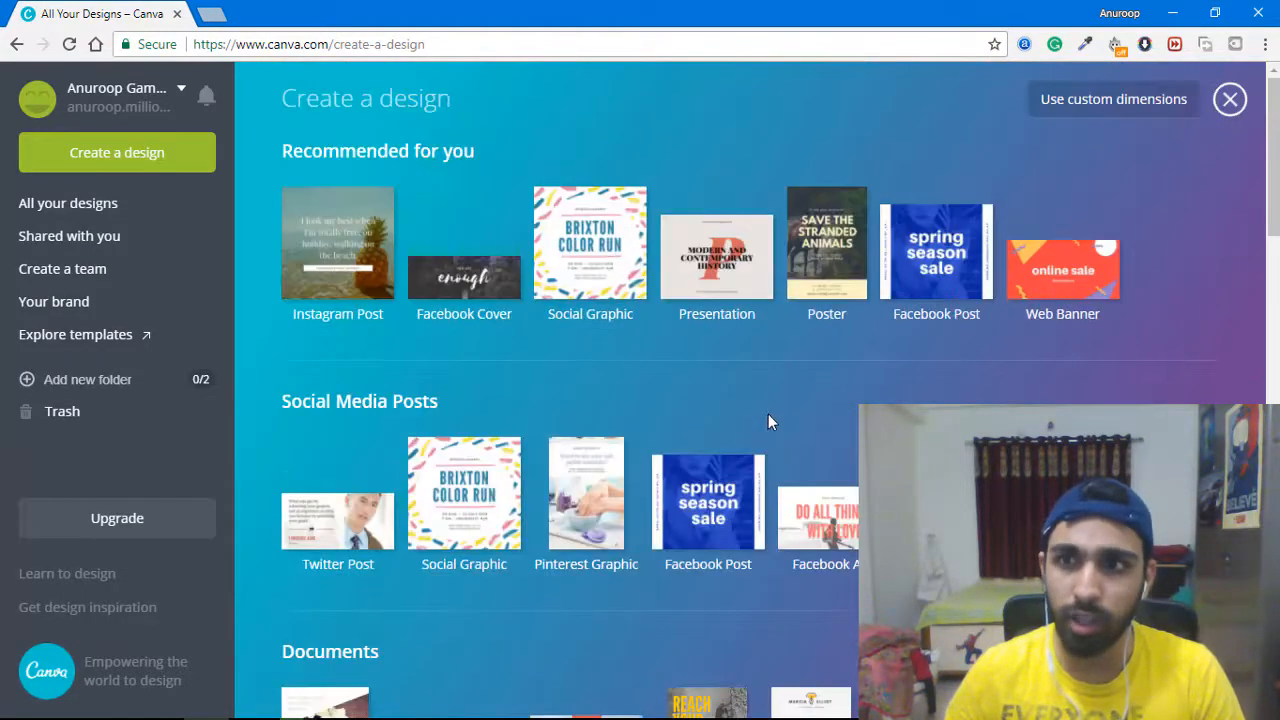
{"action": "left_click", "coordinate": [481, 273]}
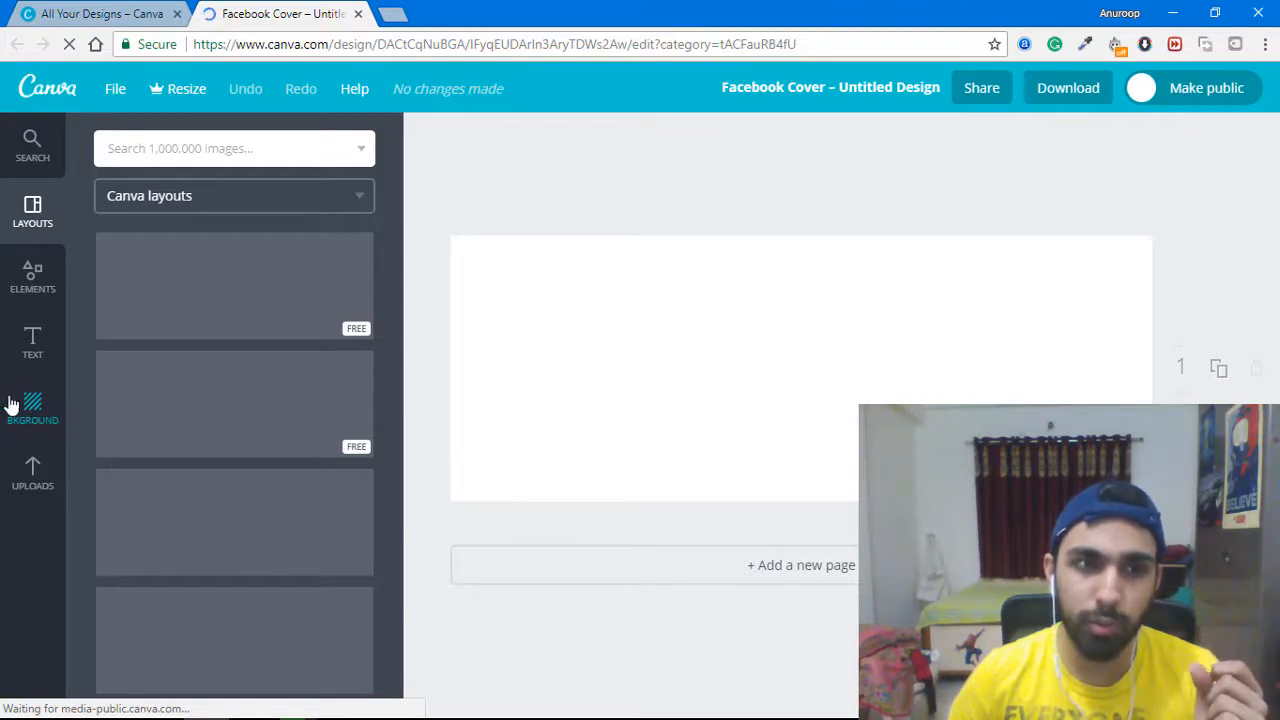
{"action": "left_click", "coordinate": [45, 412]}
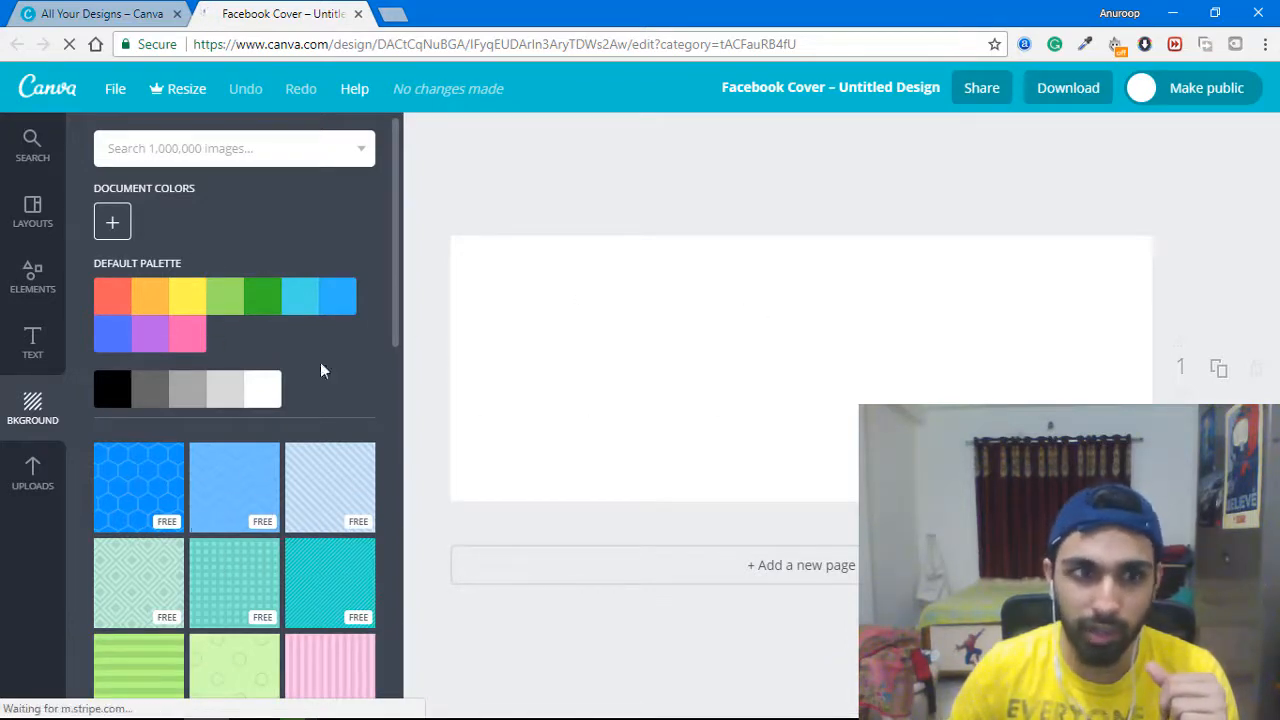
{"action": "left_click", "coordinate": [33, 342]}
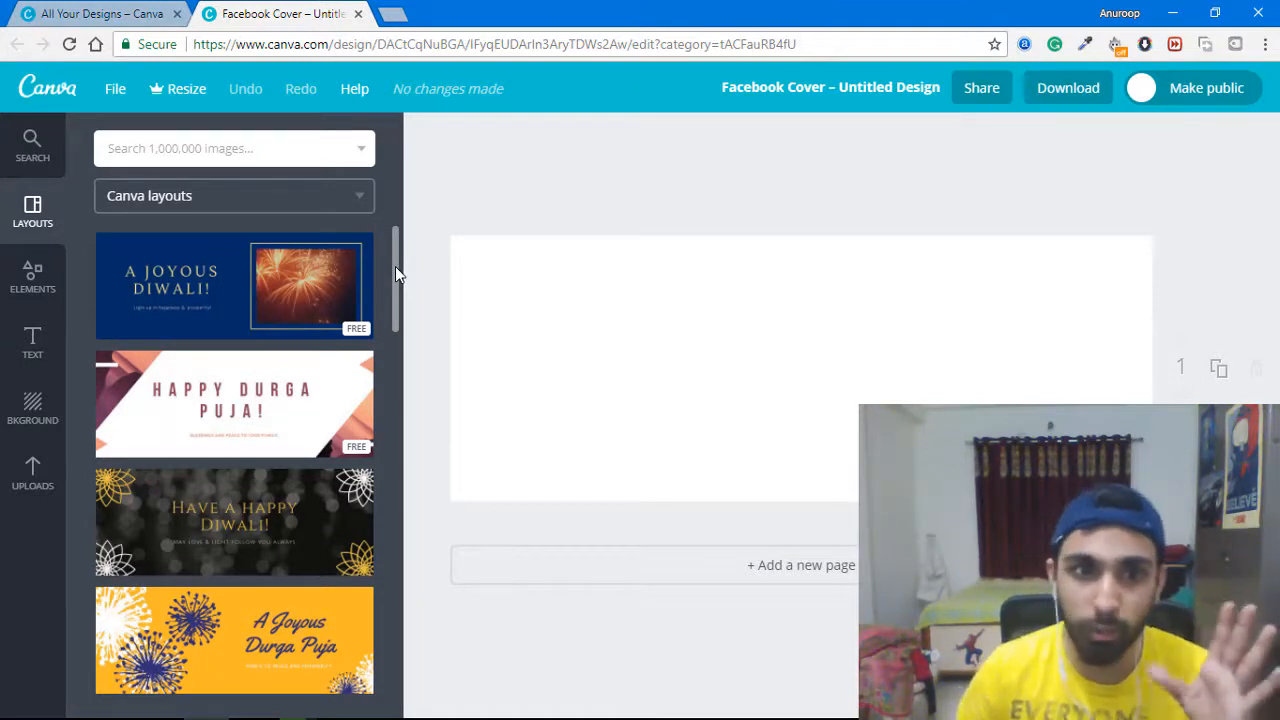
Scroll the Layouts panel and pick the Black & White fashion layout.
{"action": "left_click_drag", "start_coordinate": [395, 266], "coordinate": [392, 201]}
{"action": "scroll", "coordinate": [392, 412], "scroll_direction": "down", "scroll_amount": 1}
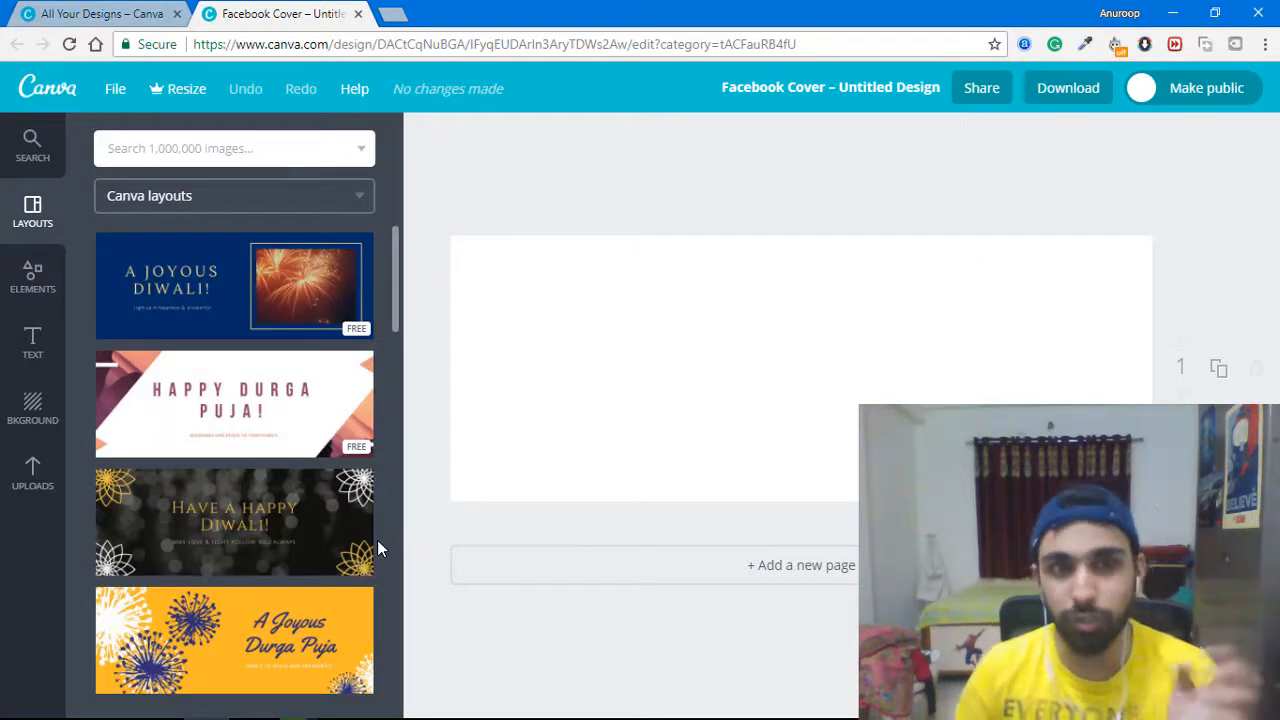
{"action": "left_click_drag", "start_coordinate": [395, 282], "coordinate": [397, 362]}
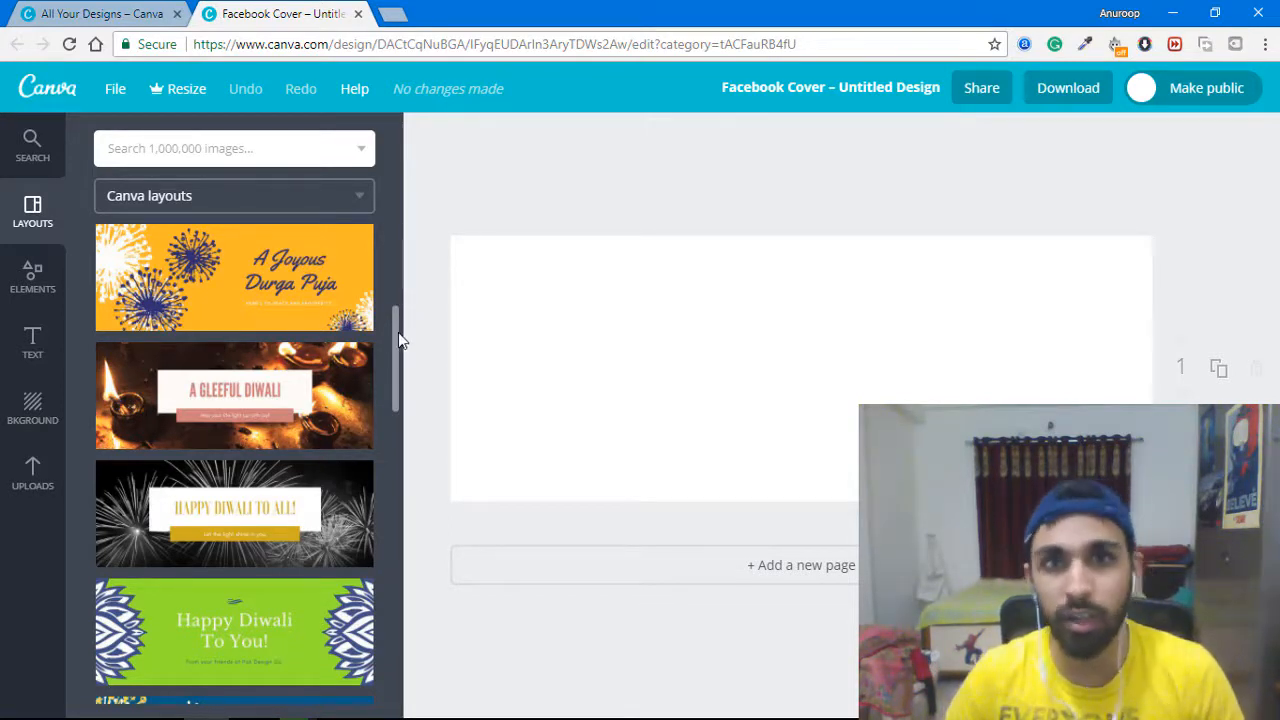
{"action": "left_click_drag", "start_coordinate": [397, 337], "coordinate": [420, 646]}
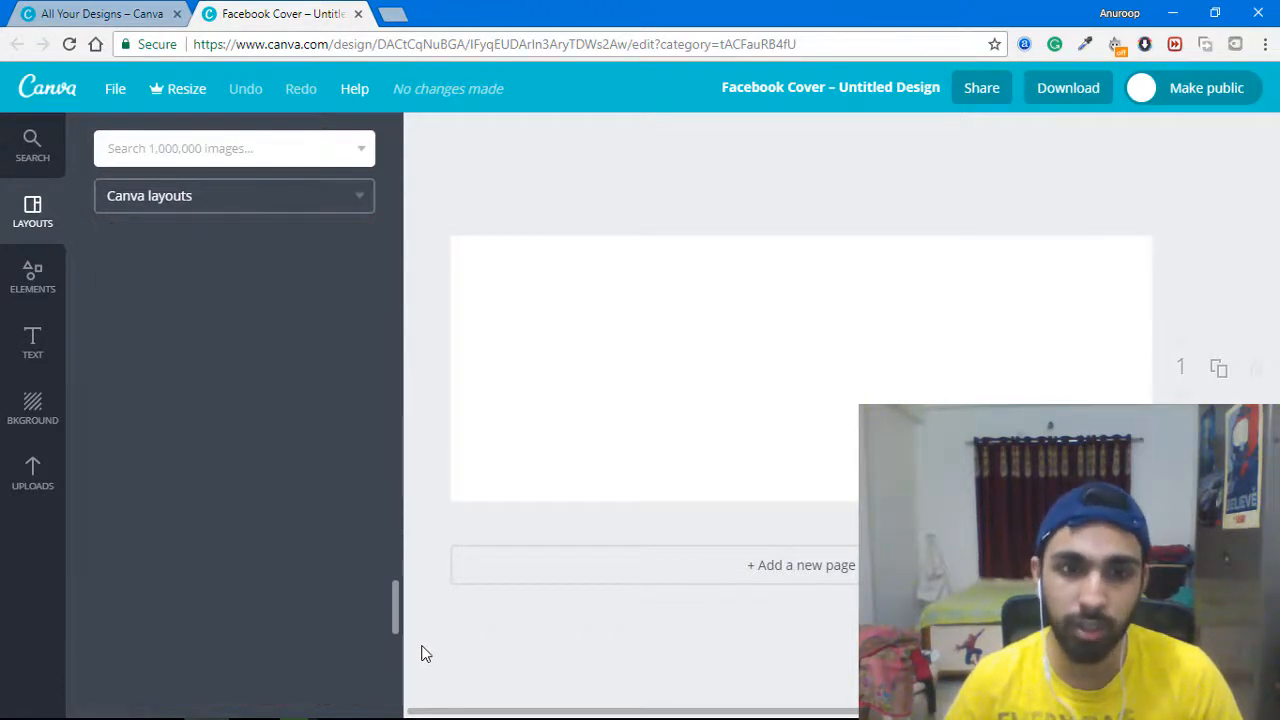
{"action": "left_click_drag", "start_coordinate": [416, 587], "coordinate": [416, 556]}
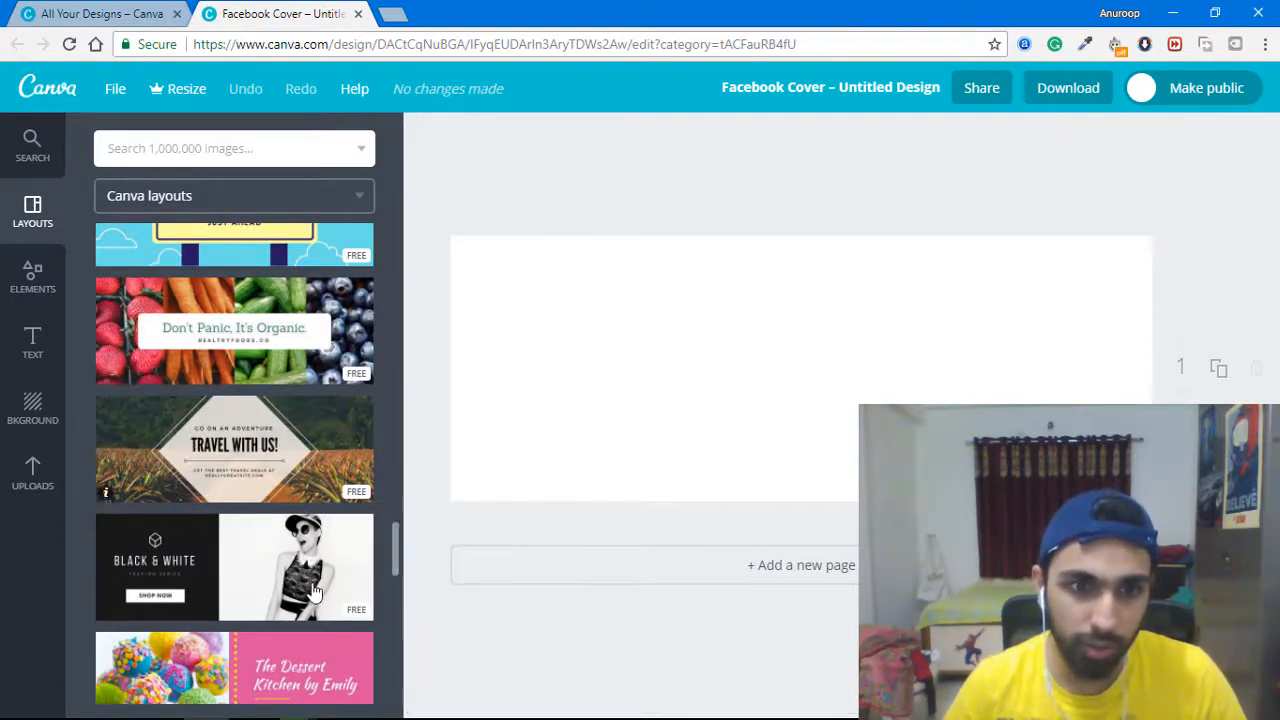
{"action": "left_click", "coordinate": [203, 577]}
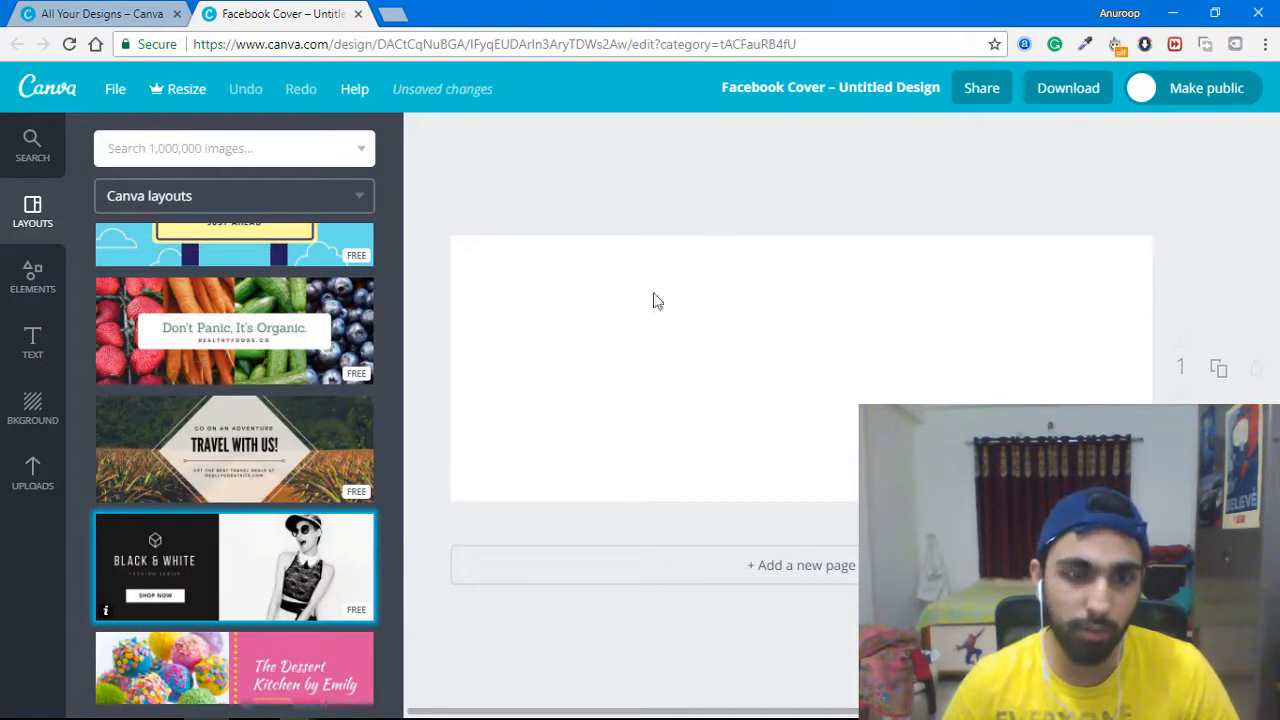
Apply the Black & White layout to the cover, undoing and redoing it once.
{"action": "mouse_move", "coordinate": [330, 712]}
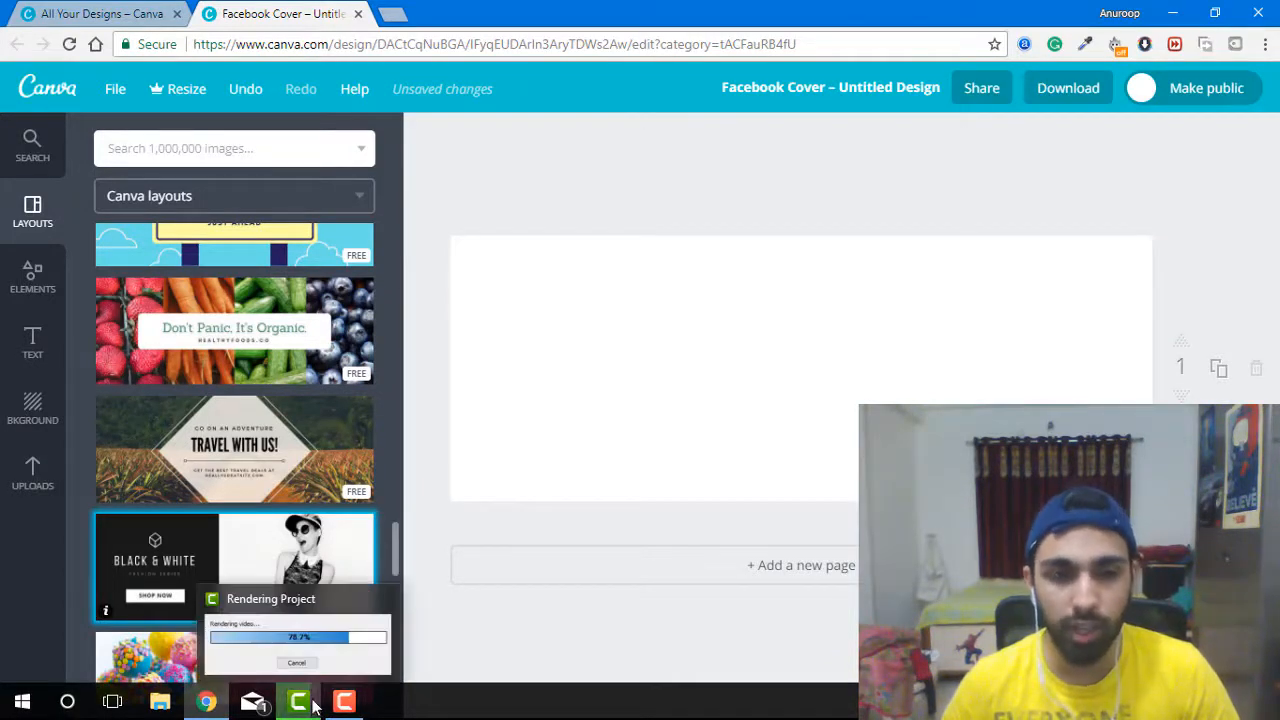
{"action": "left_click", "coordinate": [310, 678]}
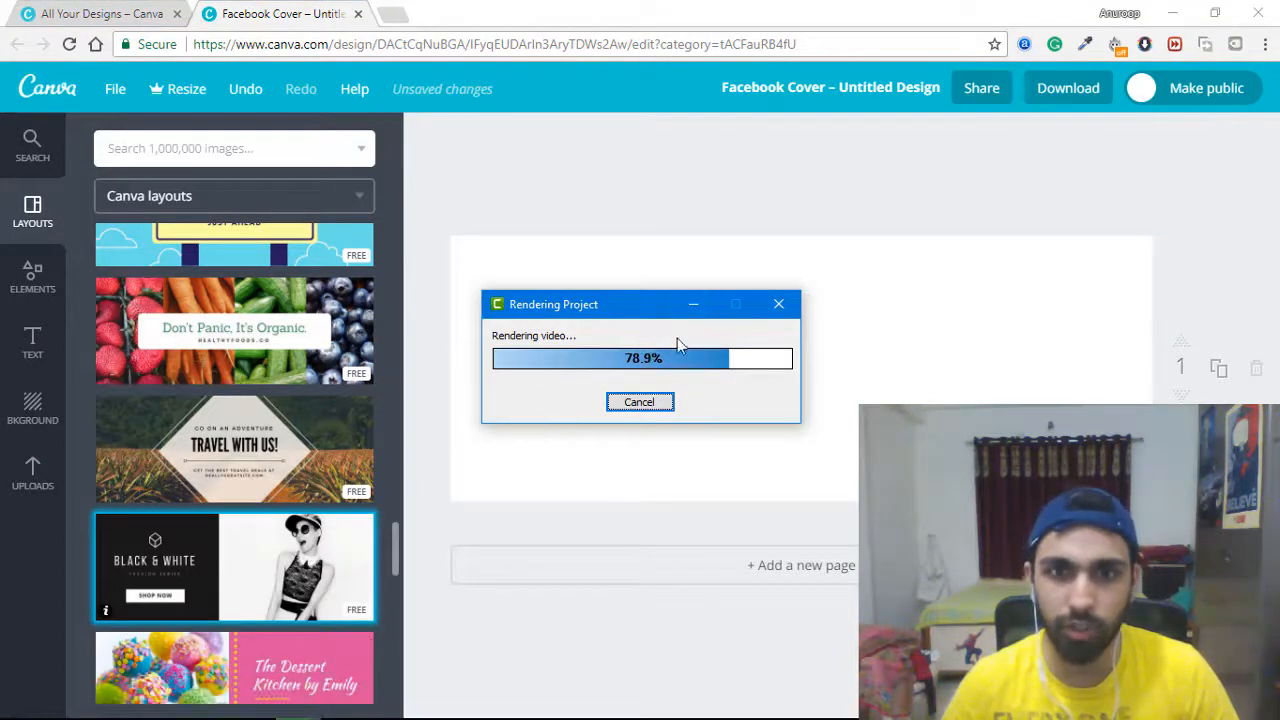
{"action": "left_click", "coordinate": [1226, 215]}
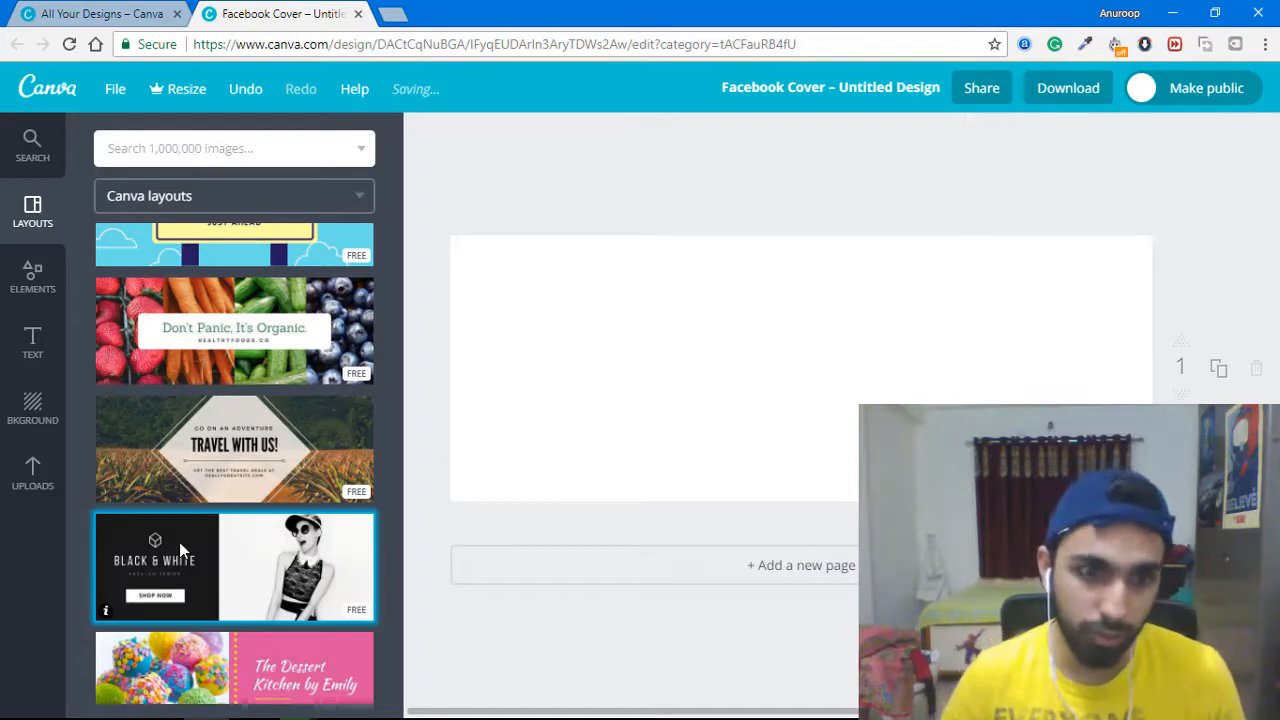
{"action": "left_click", "coordinate": [378, 514]}
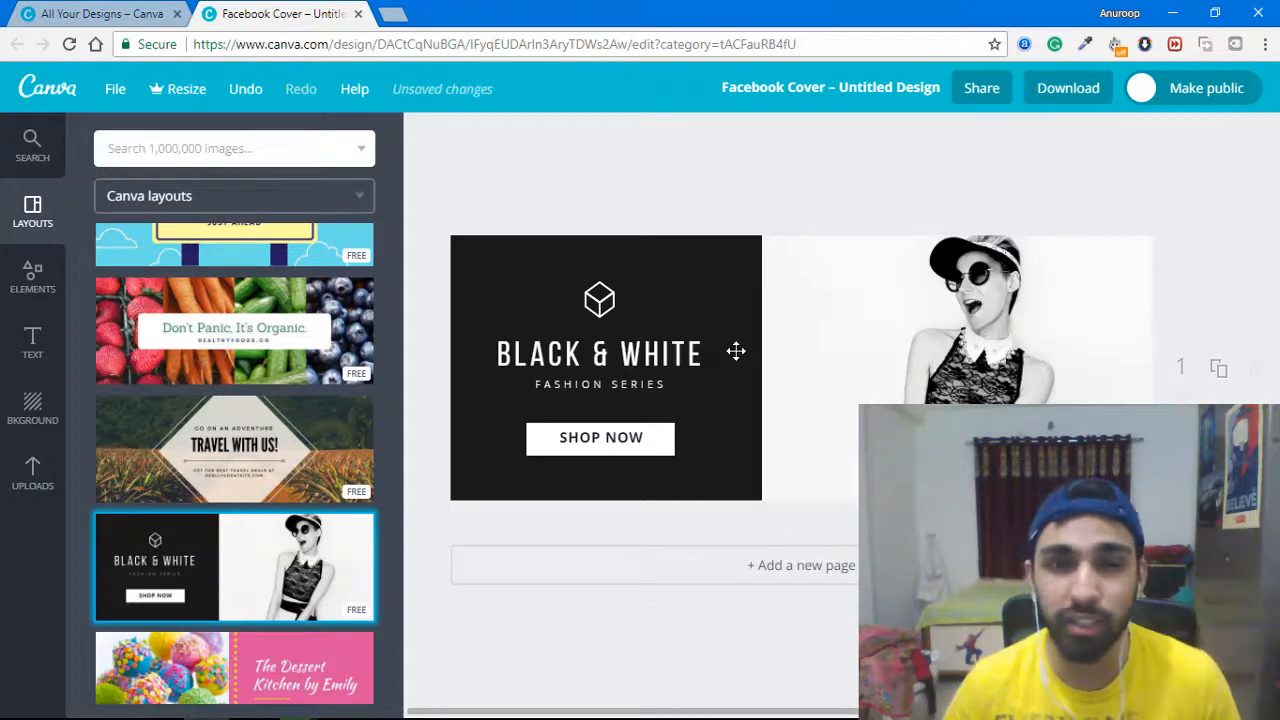
{"action": "key", "text": "ctrl+z"}
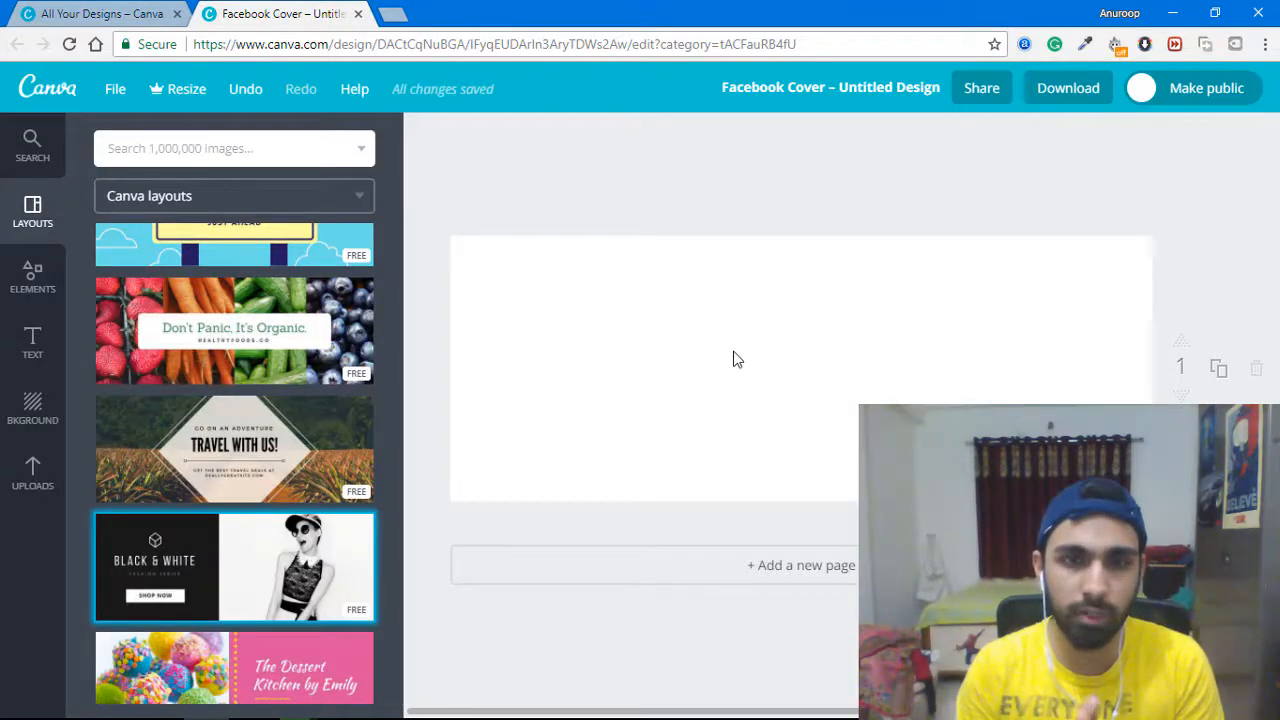
{"action": "key", "text": "ctrl+y"}
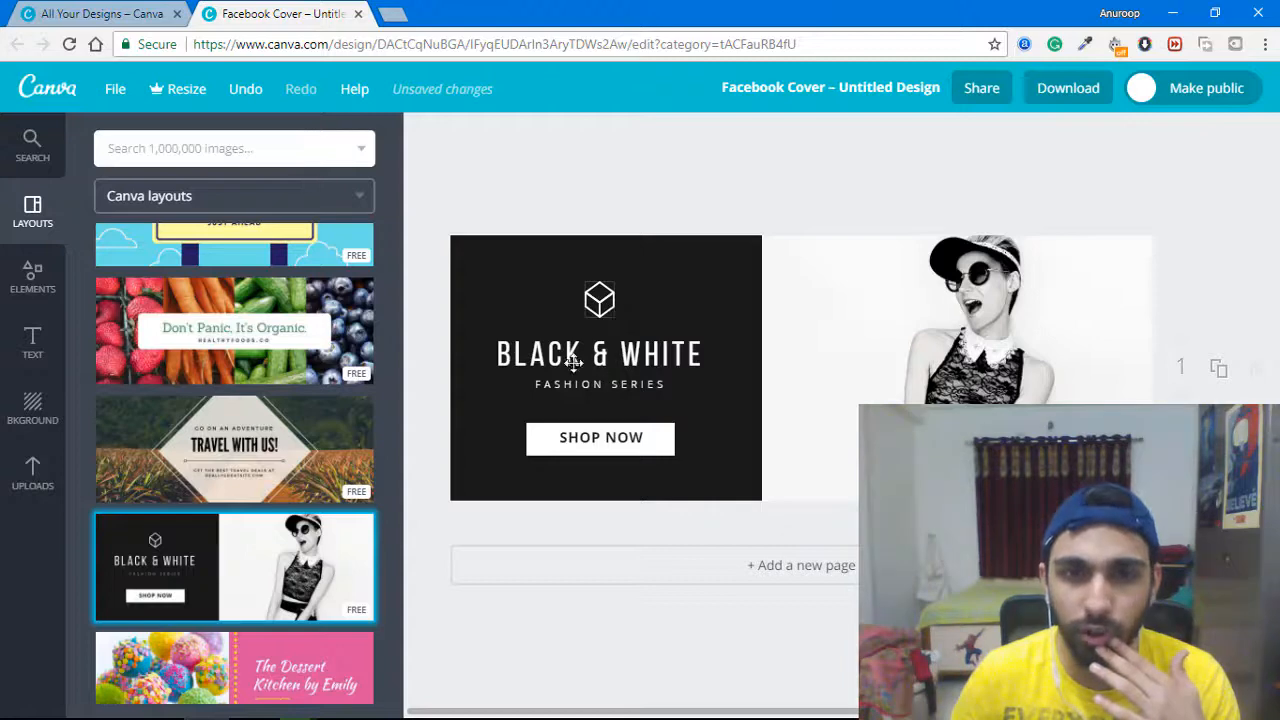
{"action": "left_click", "coordinate": [606, 306]}
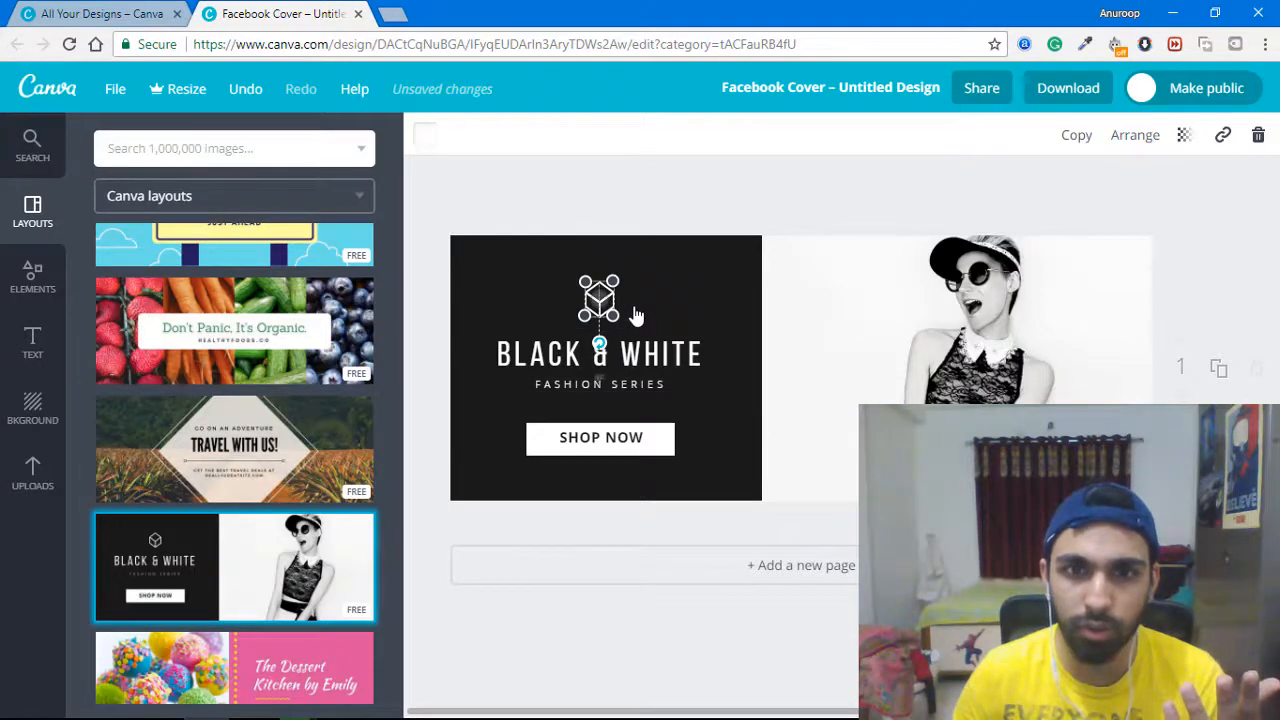
Try rotating the cube icon, revert it, and nudge the dark text panel slightly down.
{"action": "left_click_drag", "start_coordinate": [599, 343], "coordinate": [642, 308]}
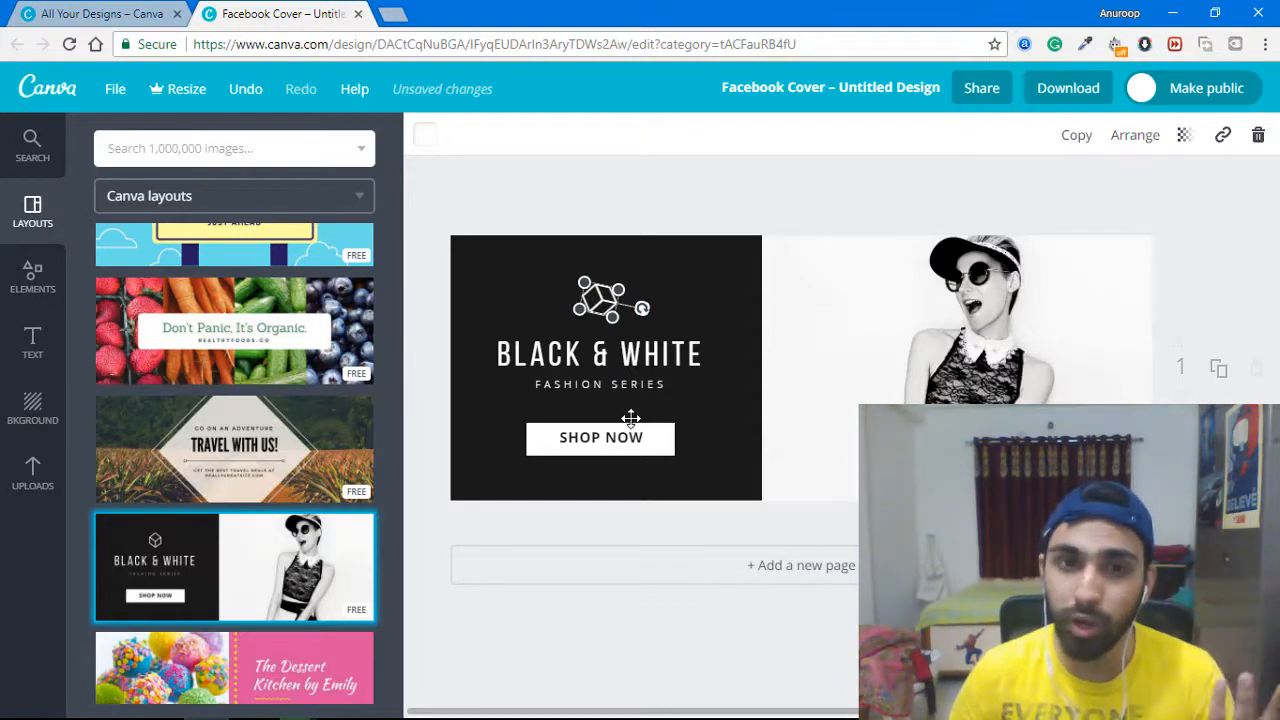
{"action": "key", "text": "ctrl+z"}
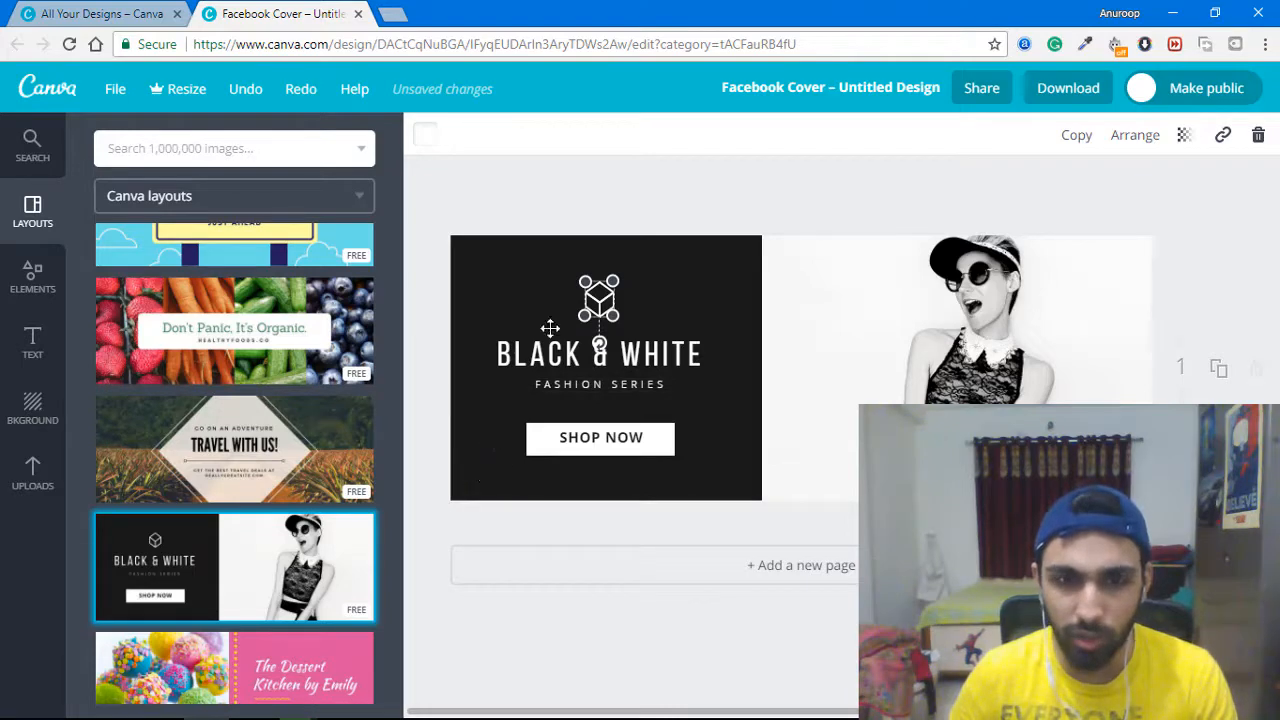
{"action": "left_click_drag", "start_coordinate": [586, 360], "coordinate": [586, 368]}
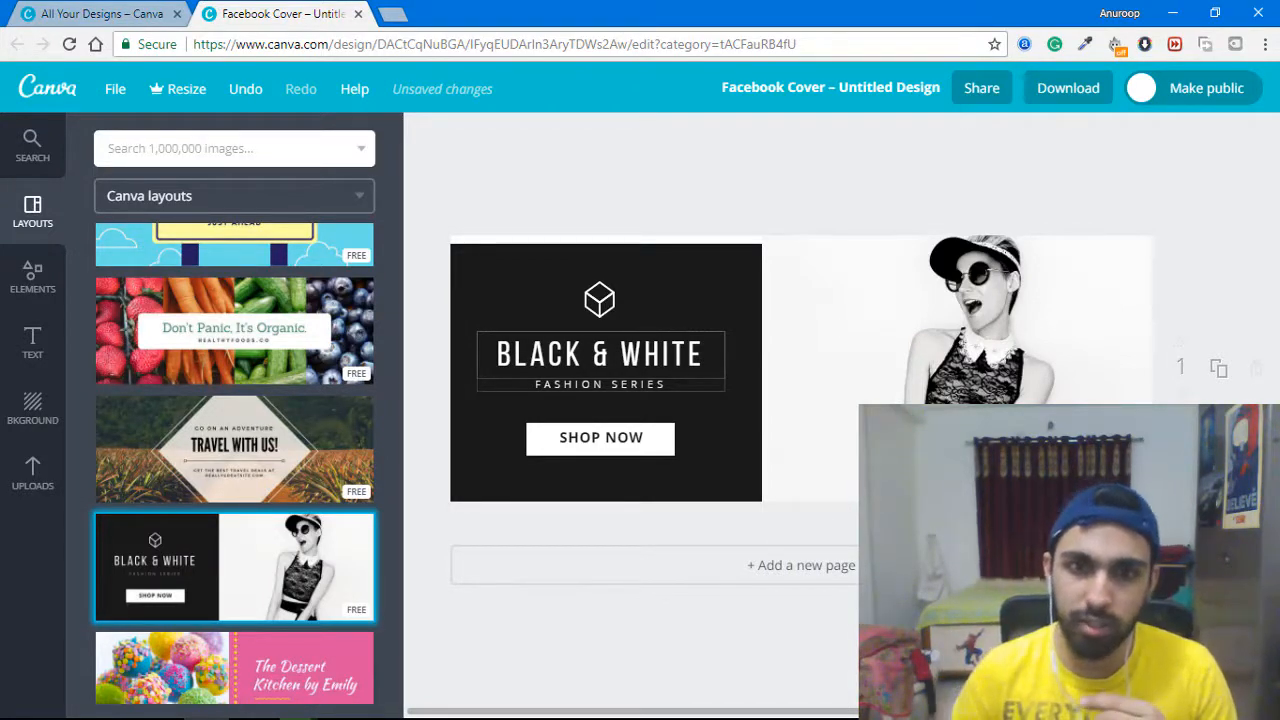
Replace the BLACK & WHITE heading text with the owner's full name in capitals.
{"action": "left_click", "coordinate": [561, 363]}
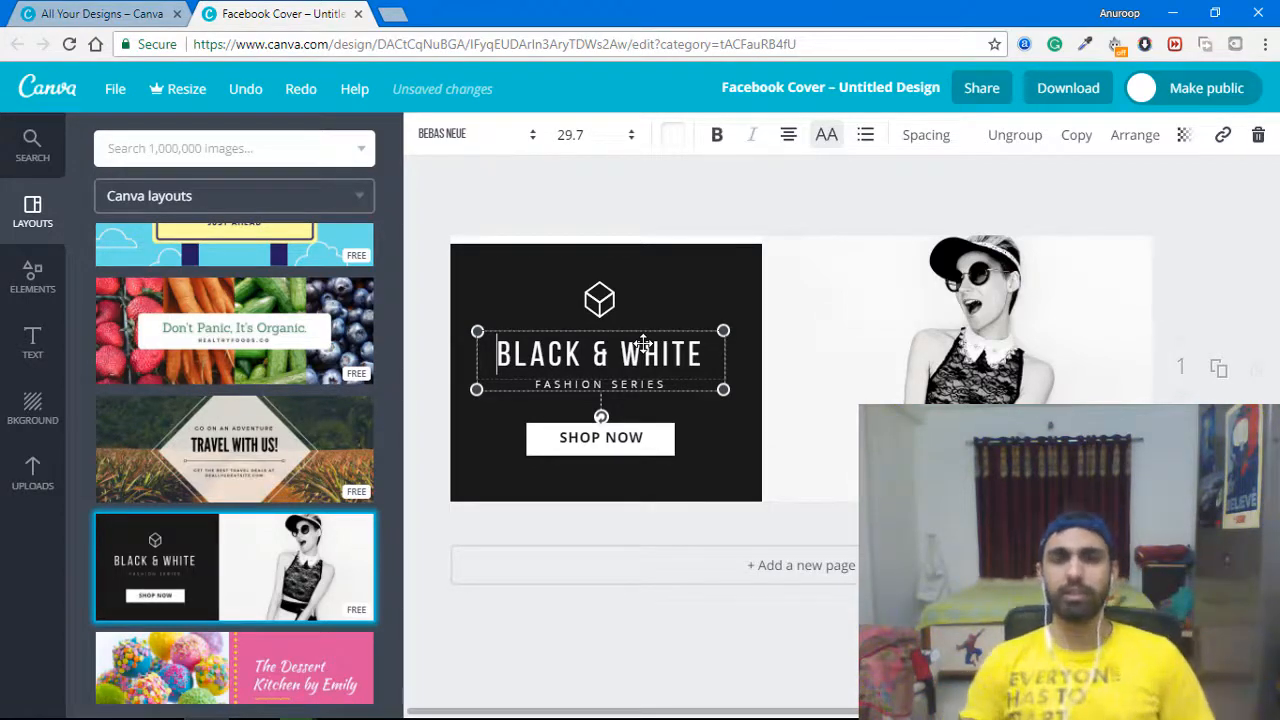
{"action": "key", "text": "ctrl+a"}
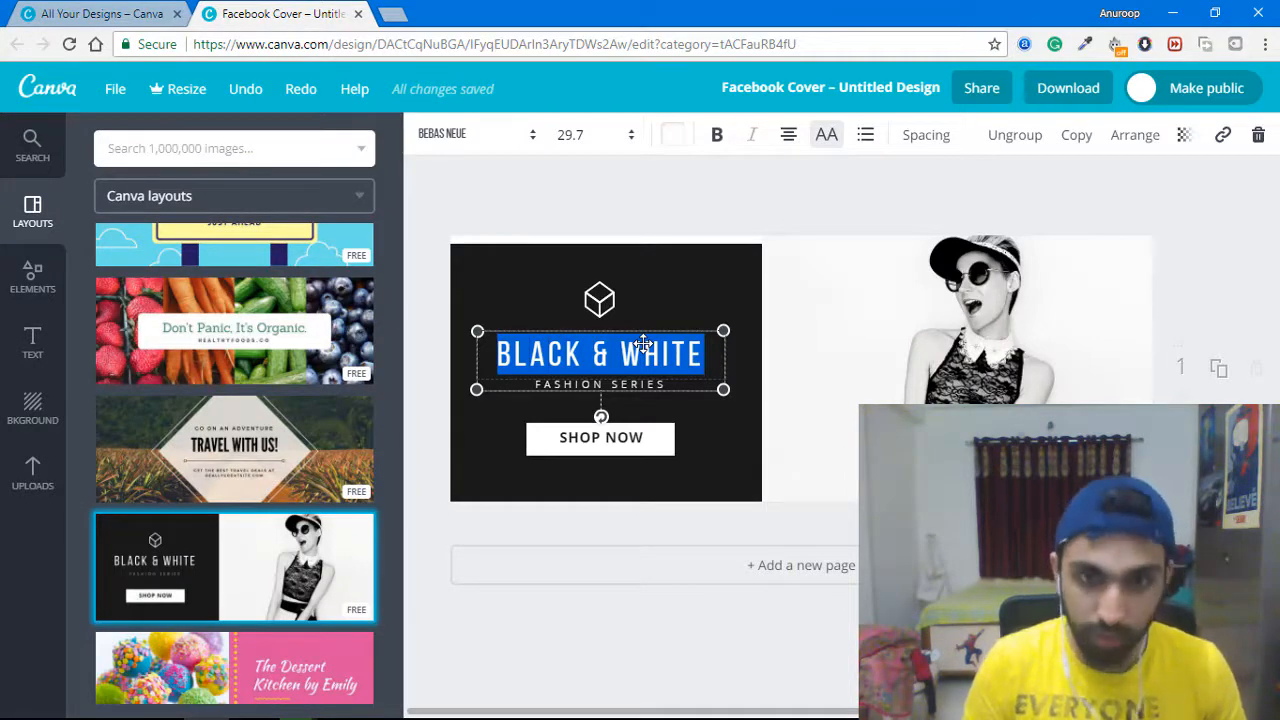
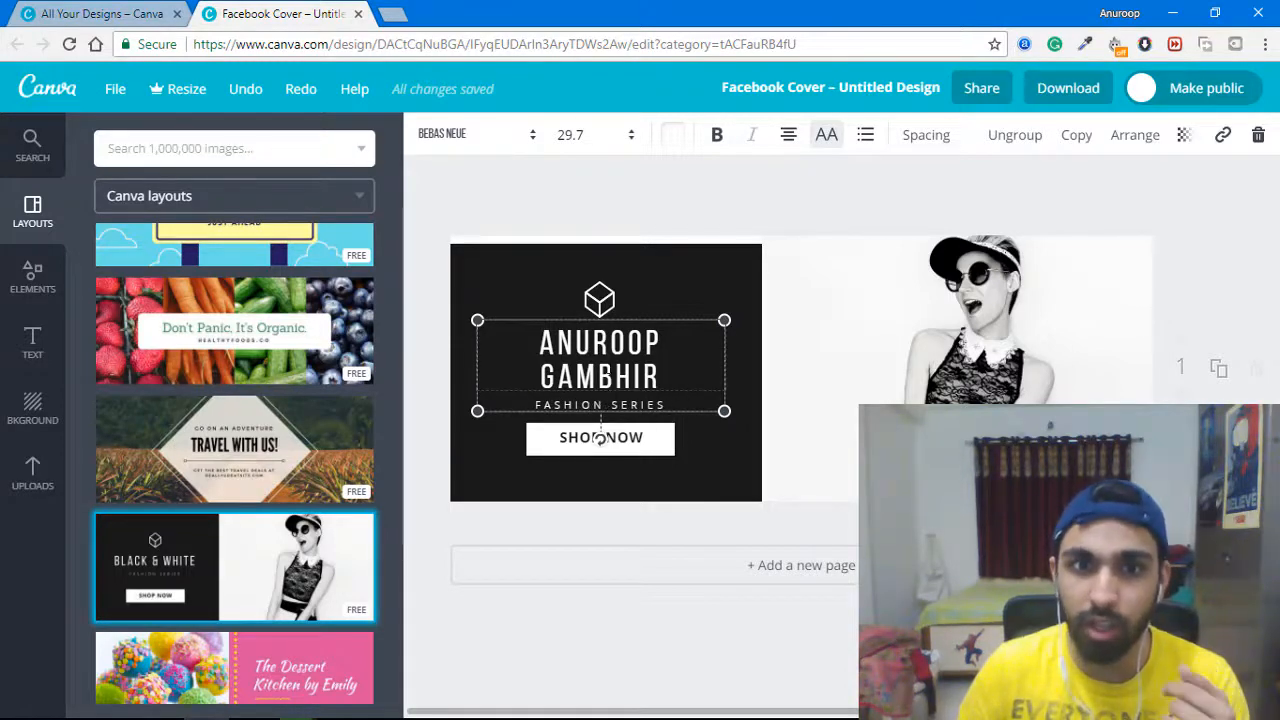
{"action": "left_click", "coordinate": [594, 343]}
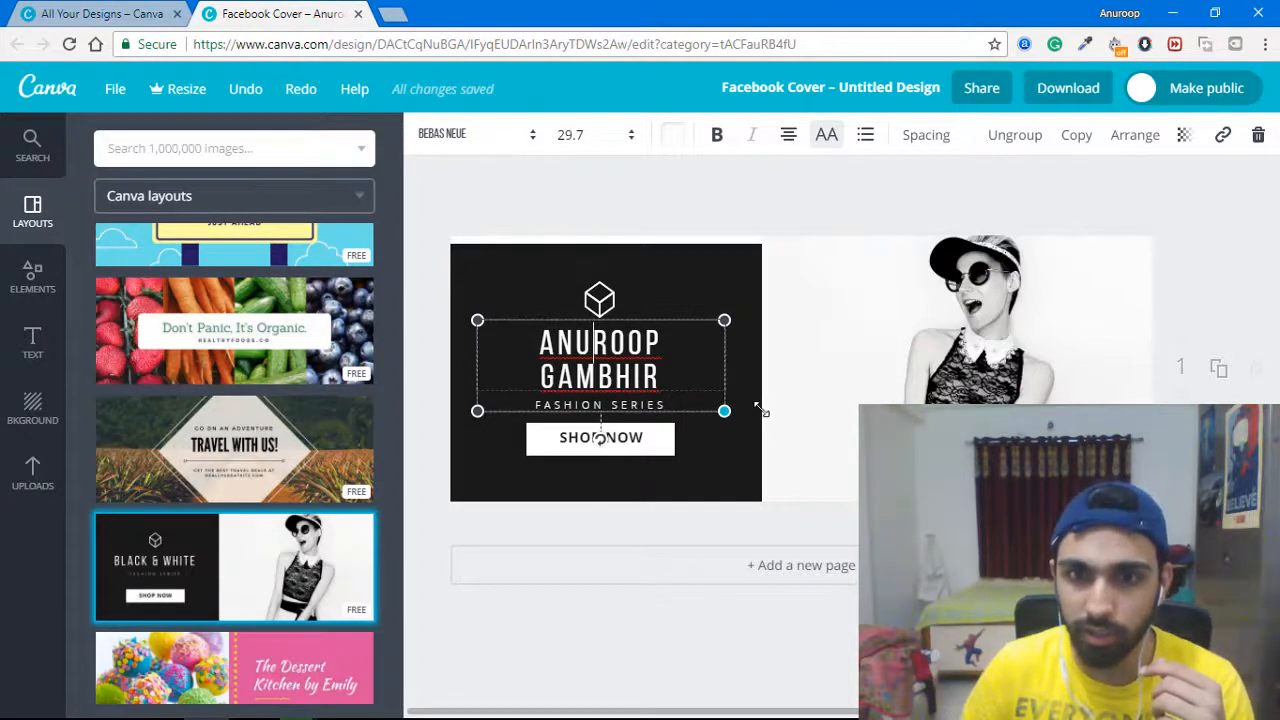
Widen the name text box to one line and set the name's font size to 28.
{"action": "left_click_drag", "start_coordinate": [724, 411], "coordinate": [752, 421]}
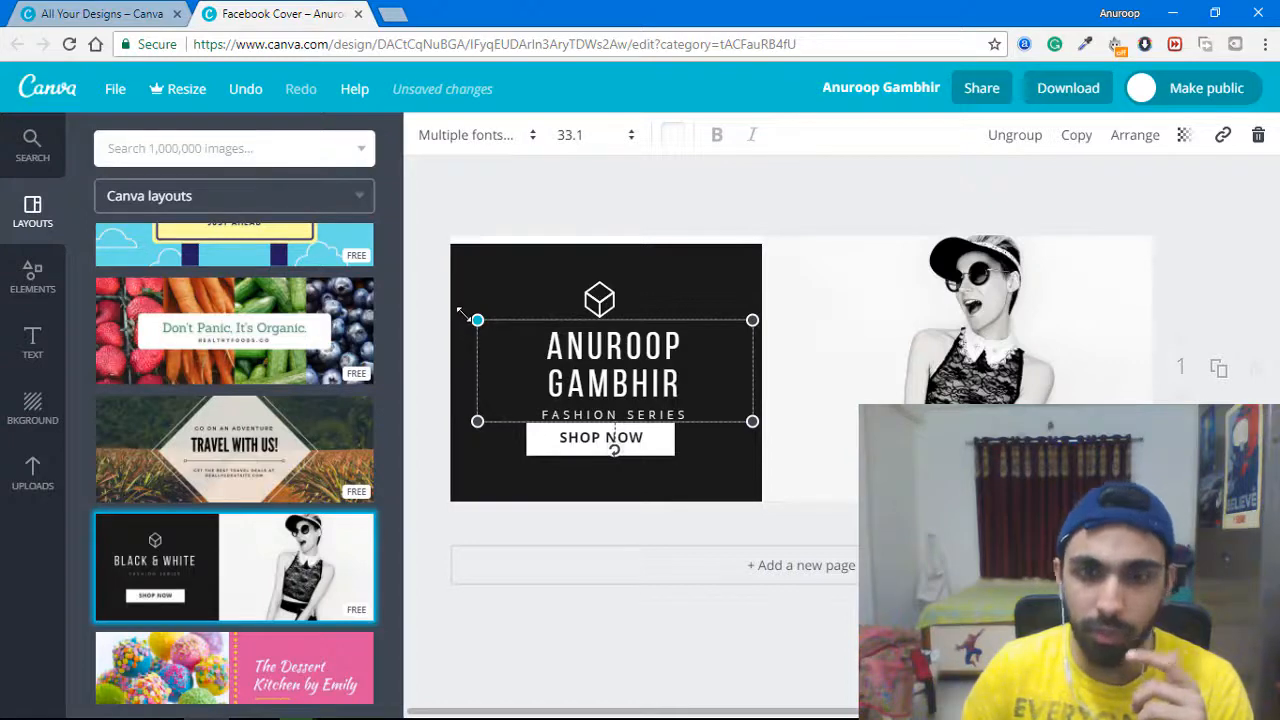
{"action": "left_click_drag", "start_coordinate": [478, 319], "coordinate": [457, 312]}
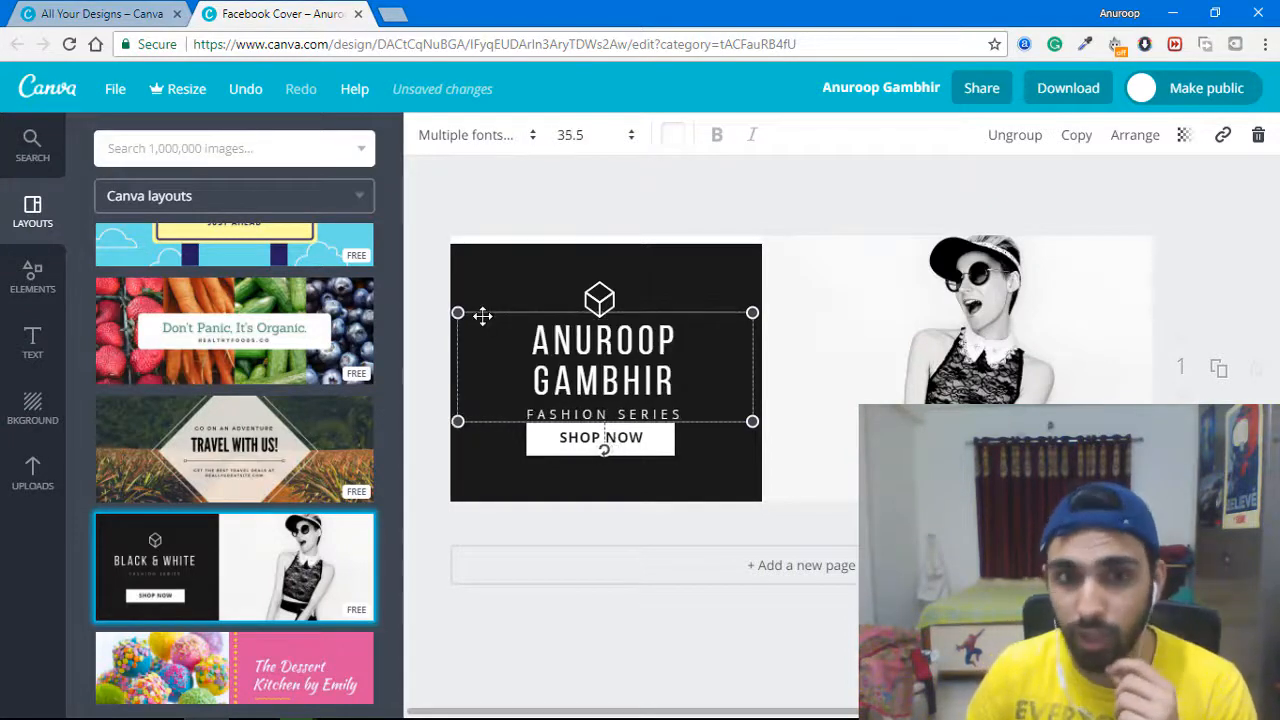
{"action": "double_click", "coordinate": [612, 380]}
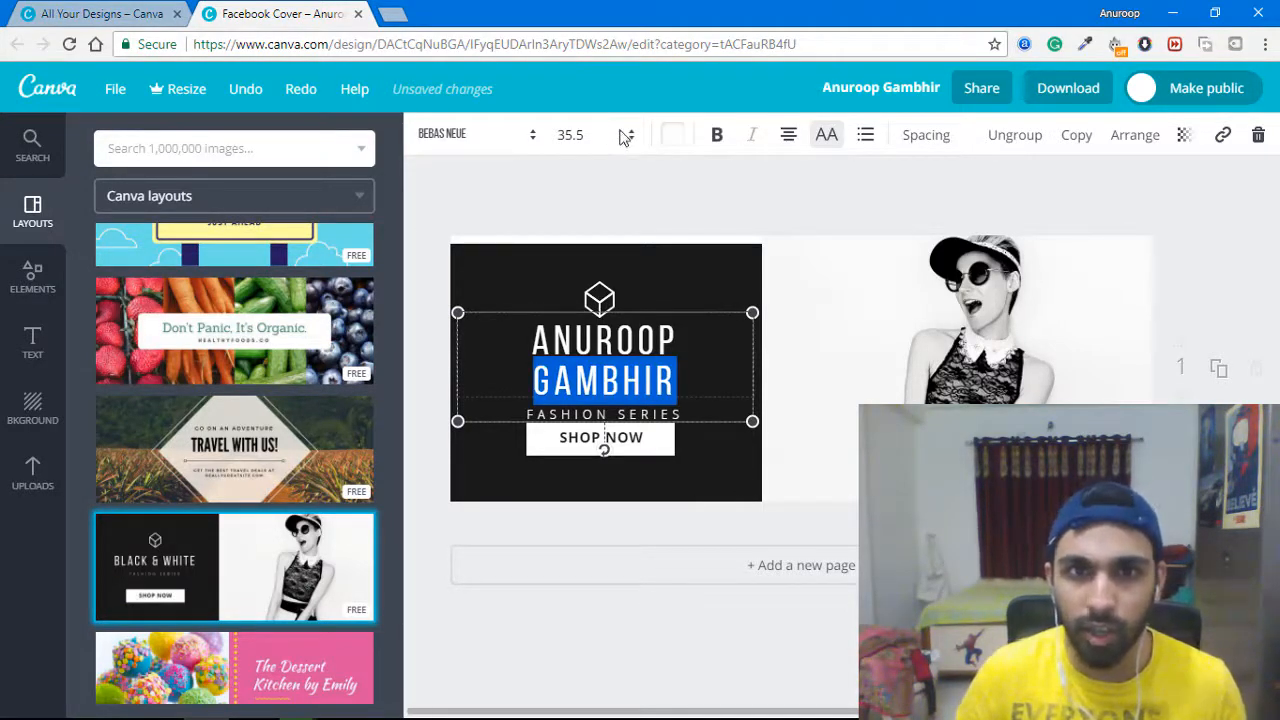
{"action": "key", "text": "ctrl+a"}
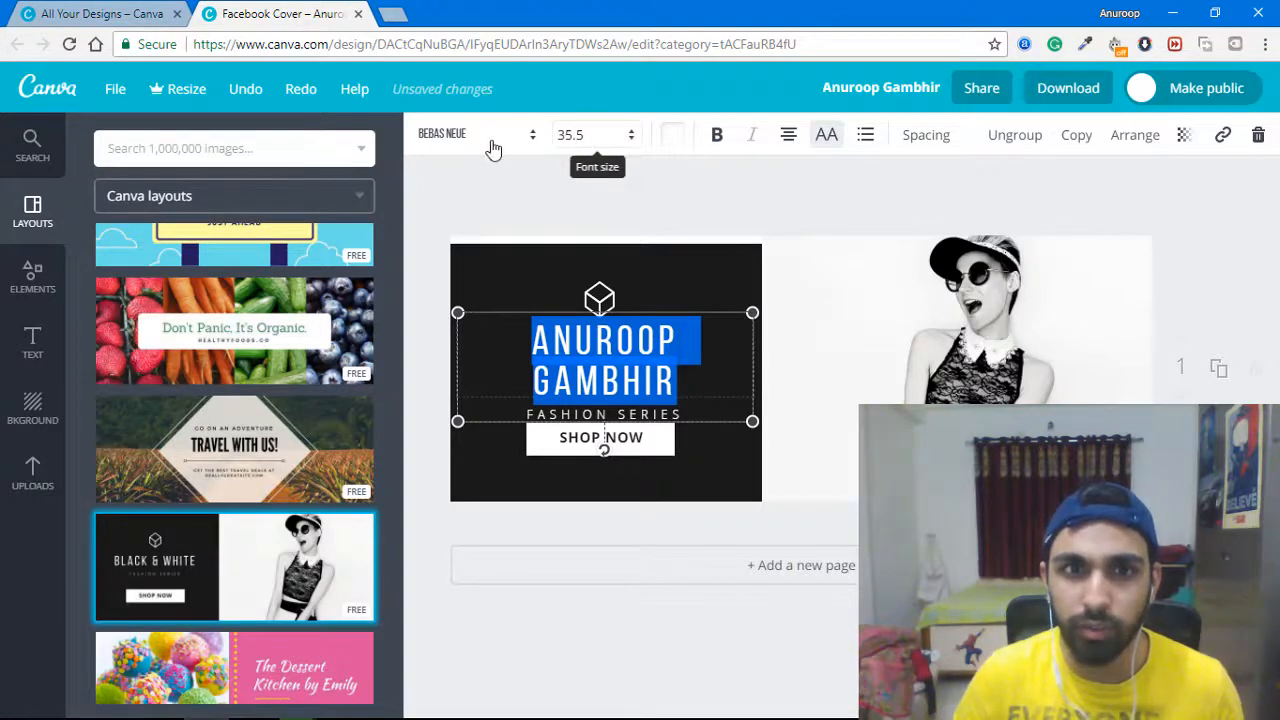
{"action": "left_click", "coordinate": [571, 134]}
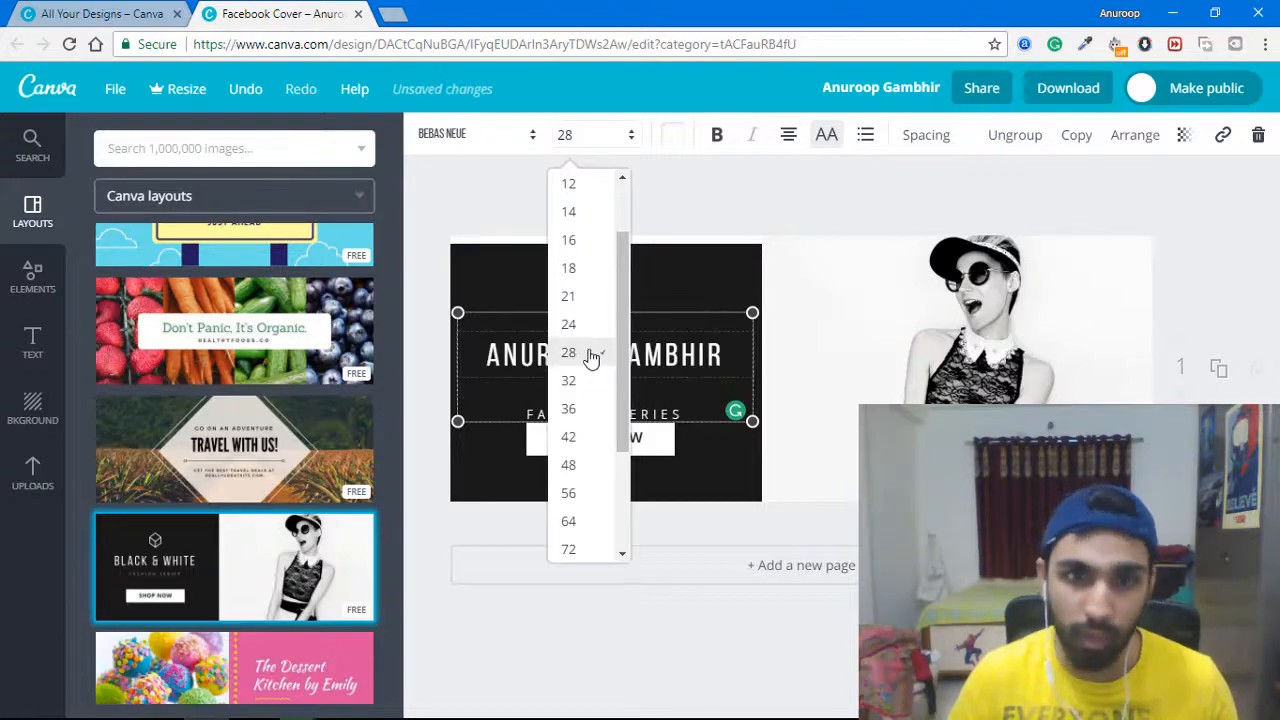
{"action": "left_click", "coordinate": [586, 355]}
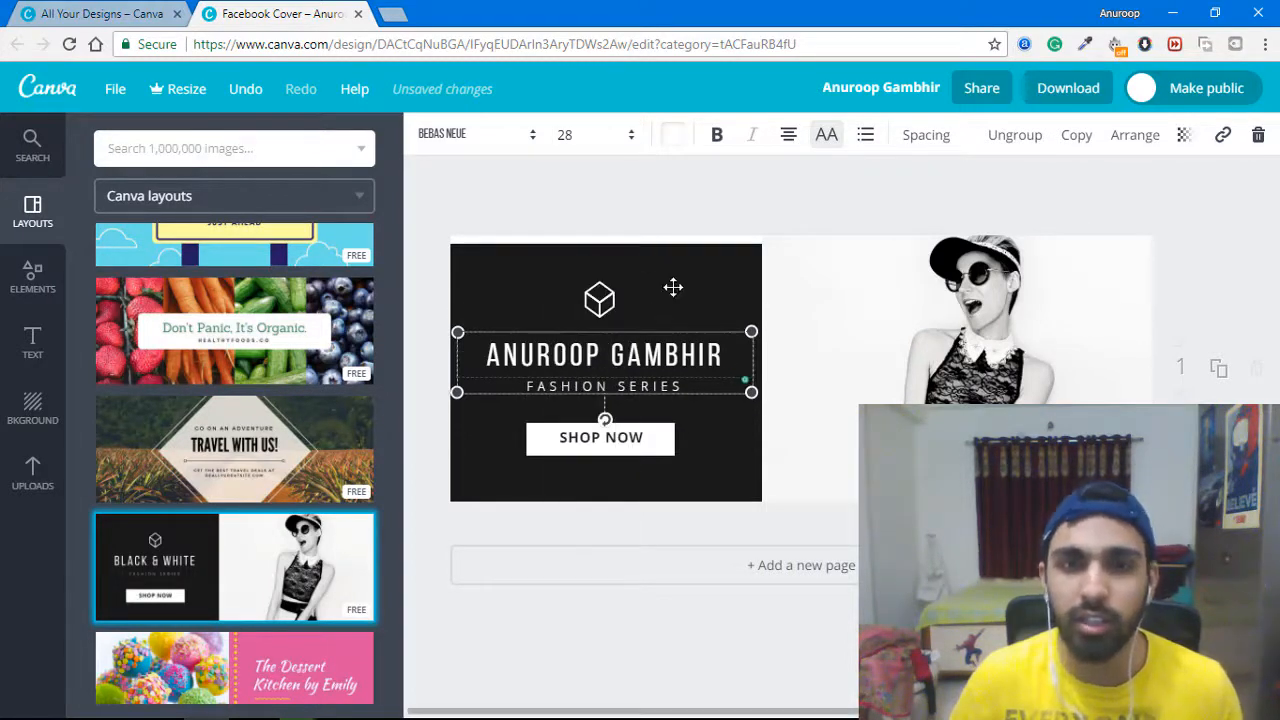
{"action": "left_click", "coordinate": [665, 400]}
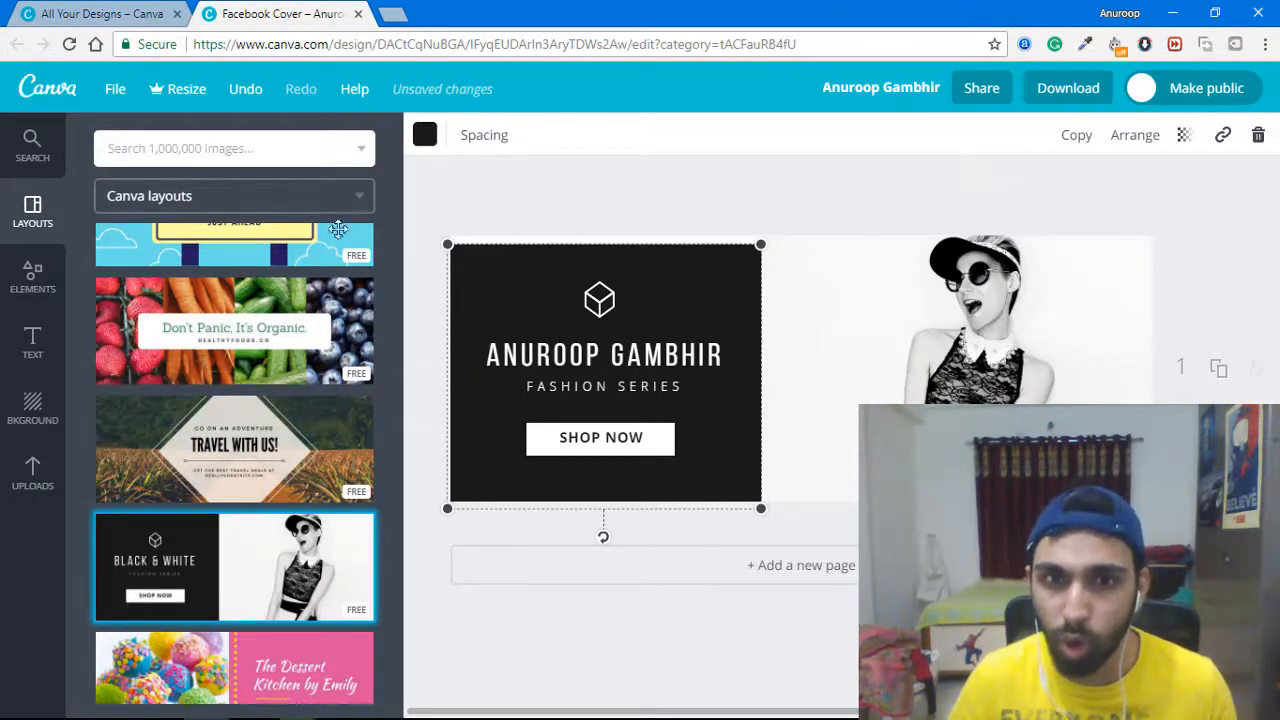
Recolour the dark background panel behind the name to orange.
{"action": "left_click", "coordinate": [585, 390]}
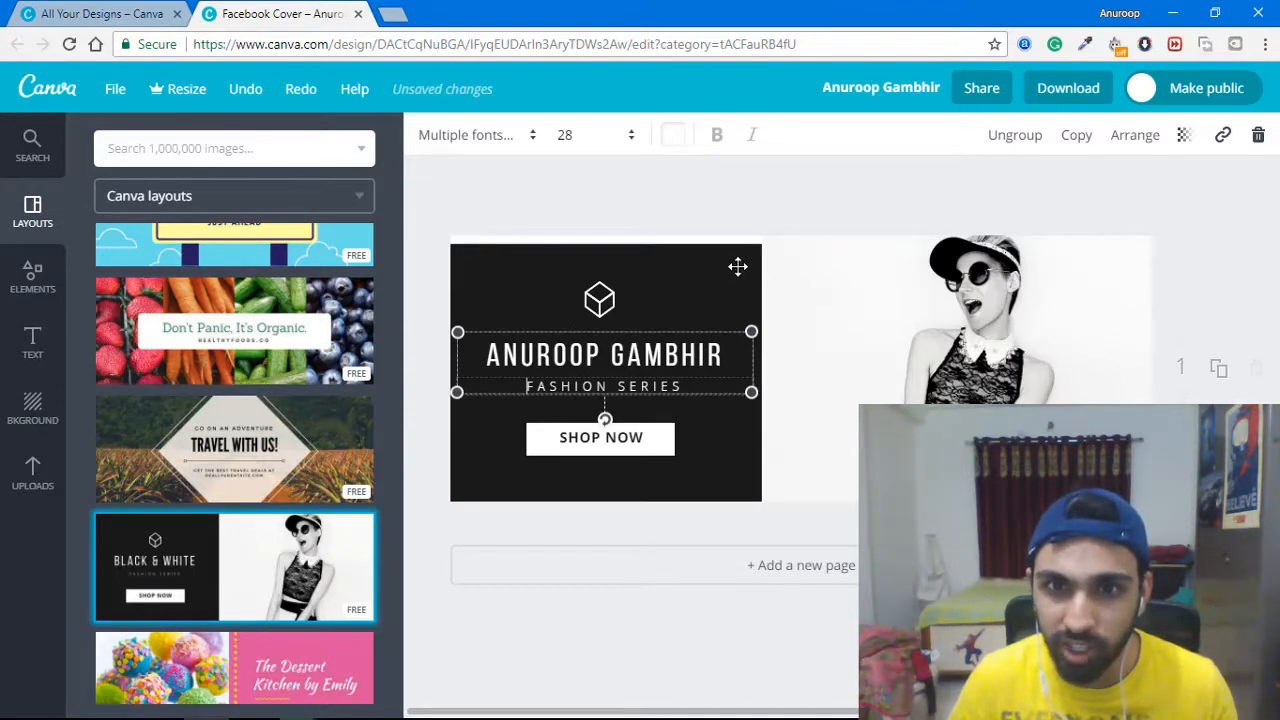
{"action": "left_click", "coordinate": [505, 278]}
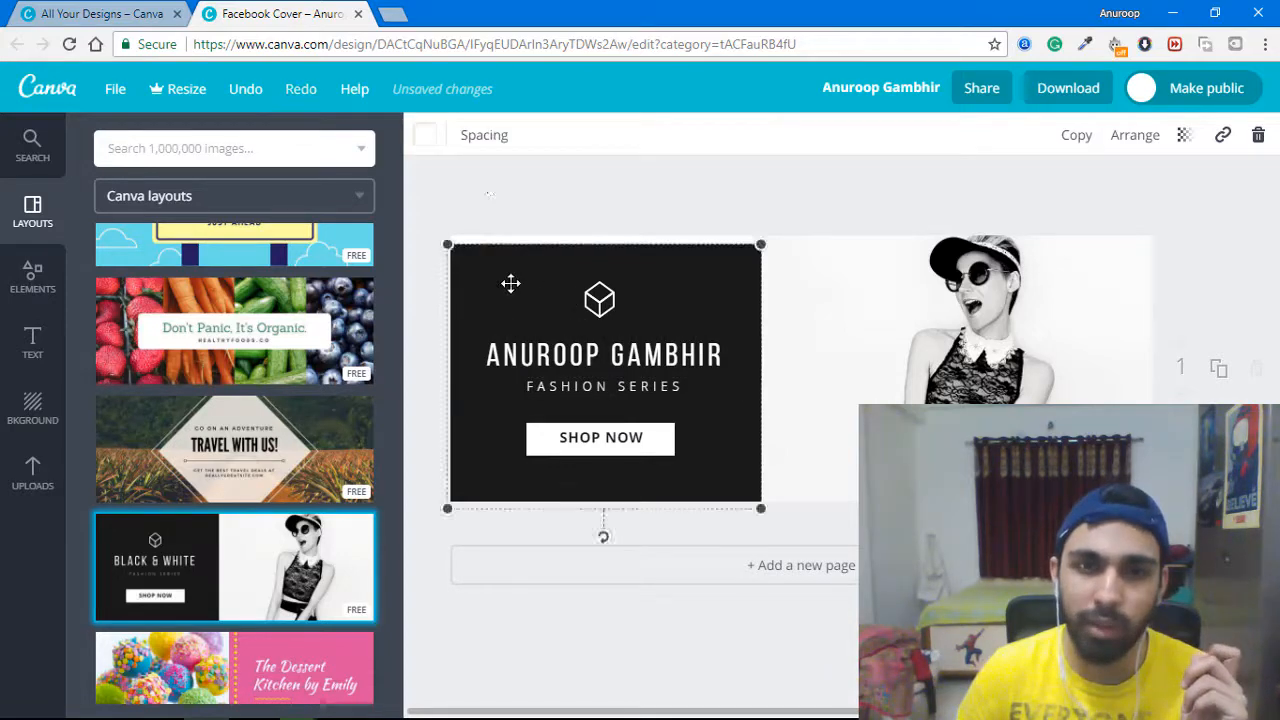
{"action": "left_click", "coordinate": [424, 134]}
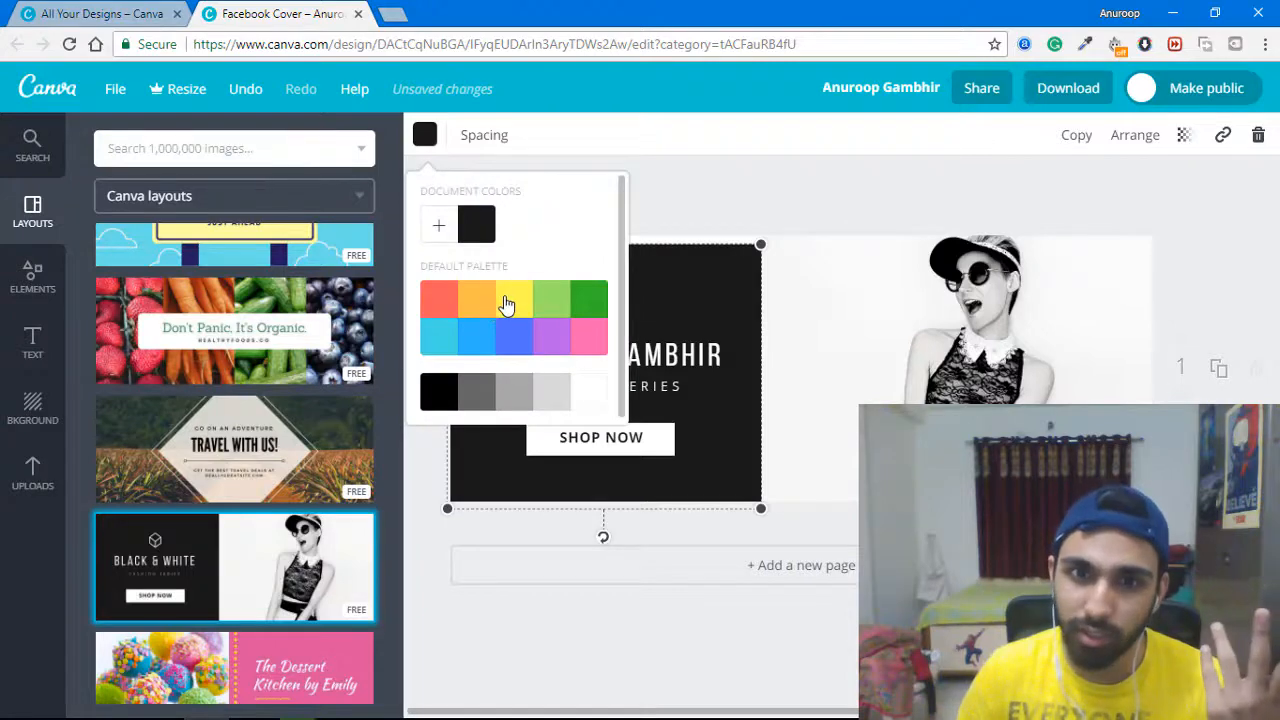
{"action": "left_click", "coordinate": [490, 302]}
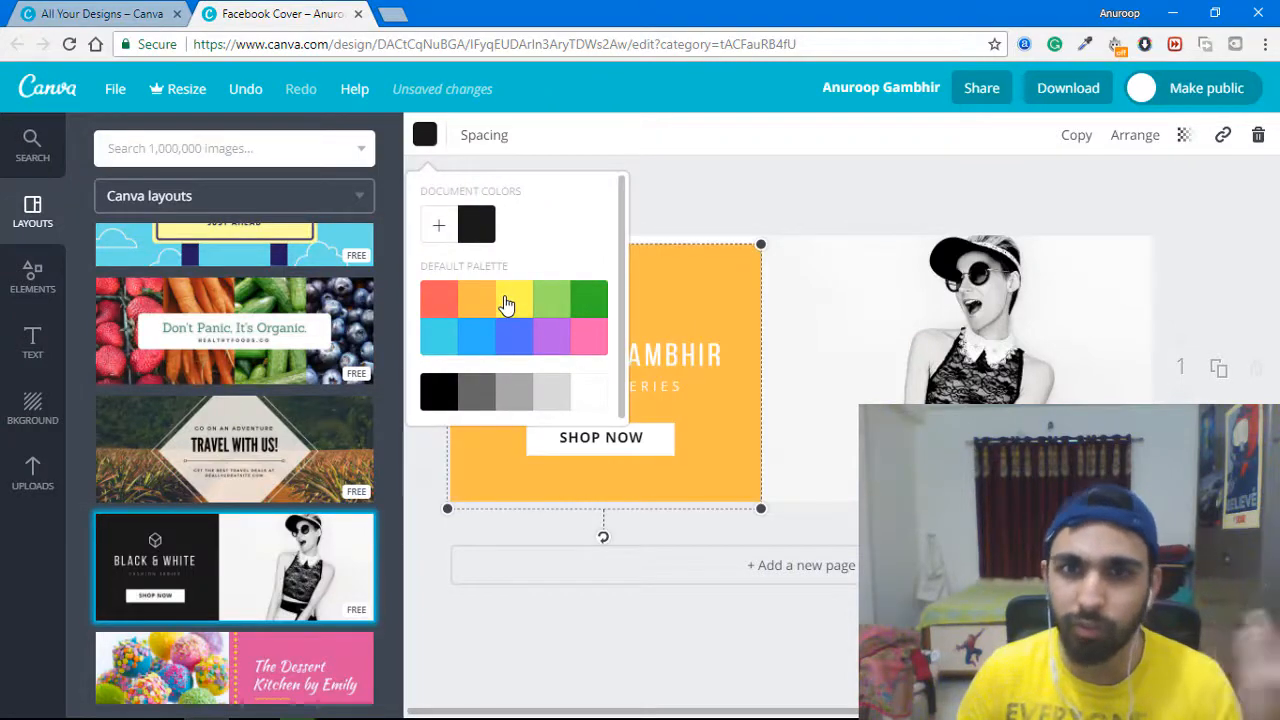
{"action": "left_click", "coordinate": [762, 205]}
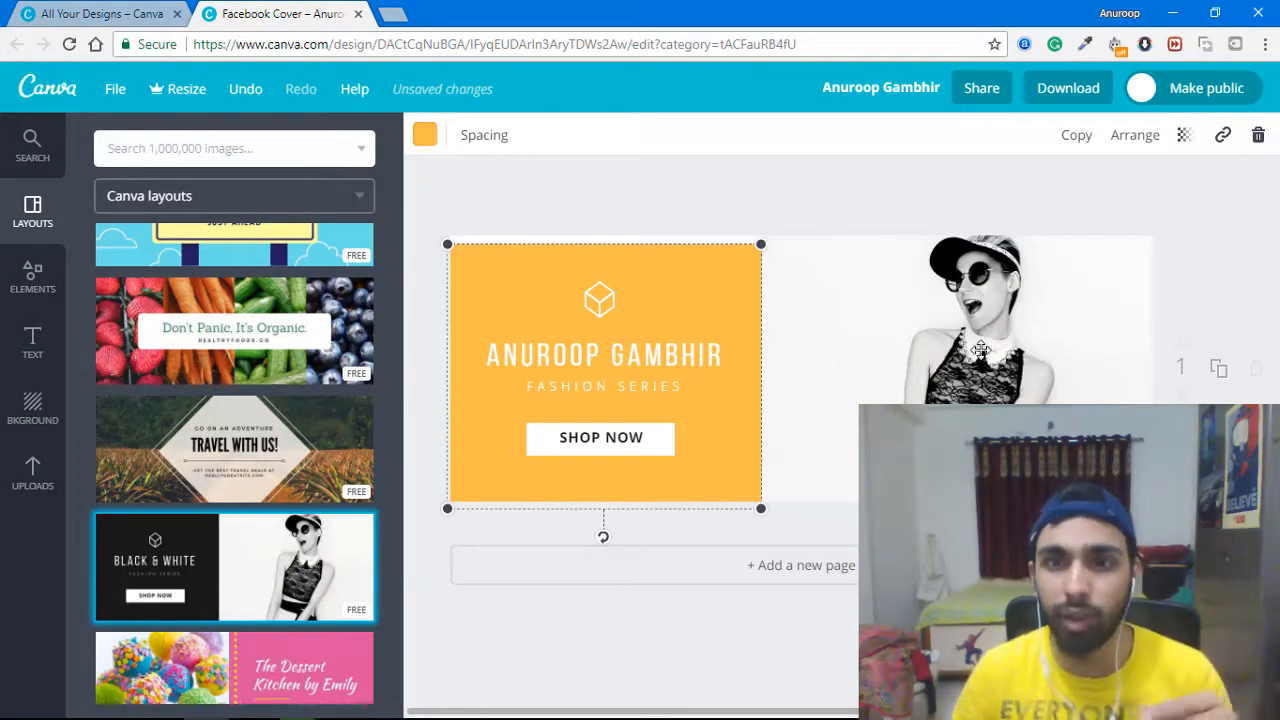
Try shifting the black-and-white photo upward in its frame, then undo the move.
{"action": "left_click", "coordinate": [931, 325]}
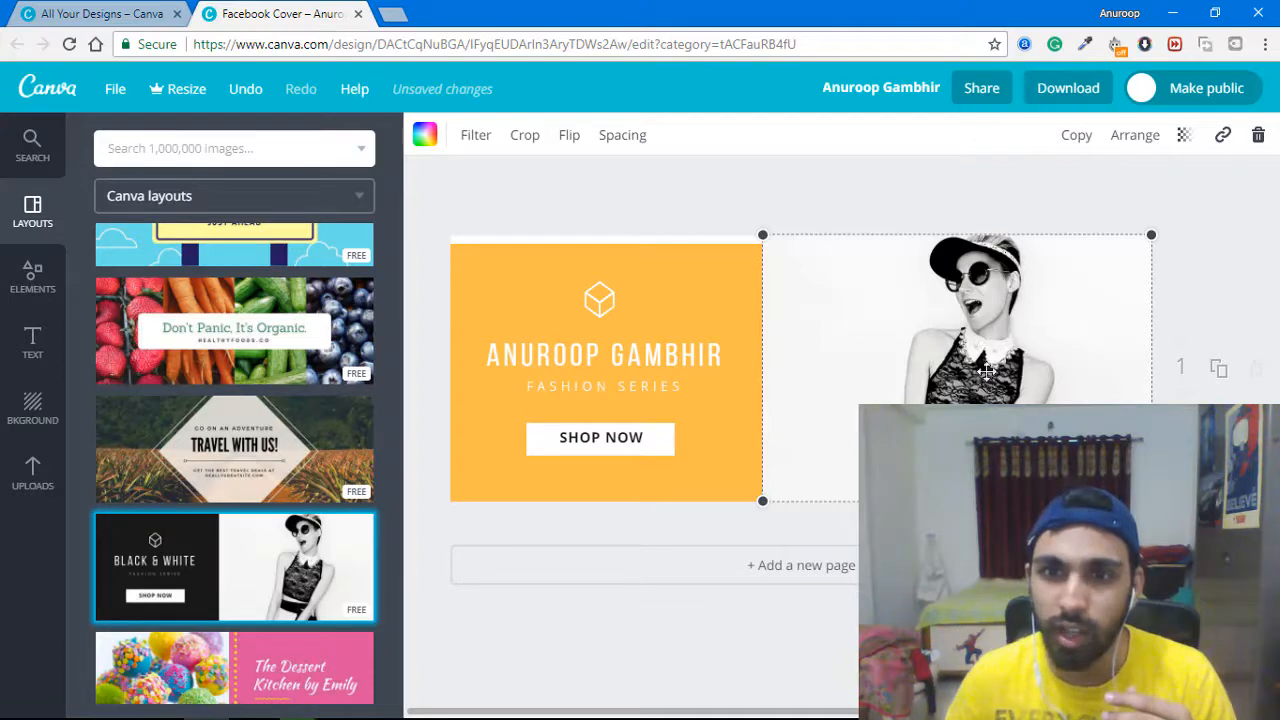
{"action": "left_click_drag", "start_coordinate": [996, 304], "coordinate": [1006, 224]}
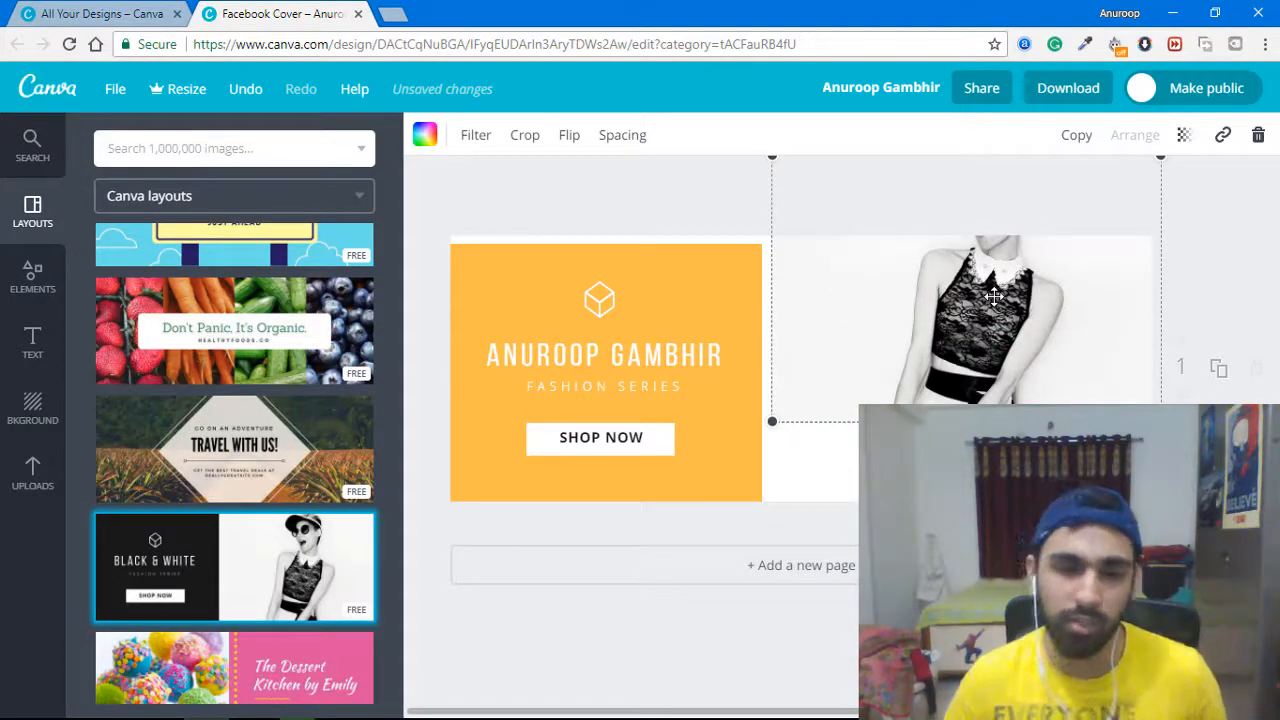
{"action": "key", "text": "ctrl+z"}
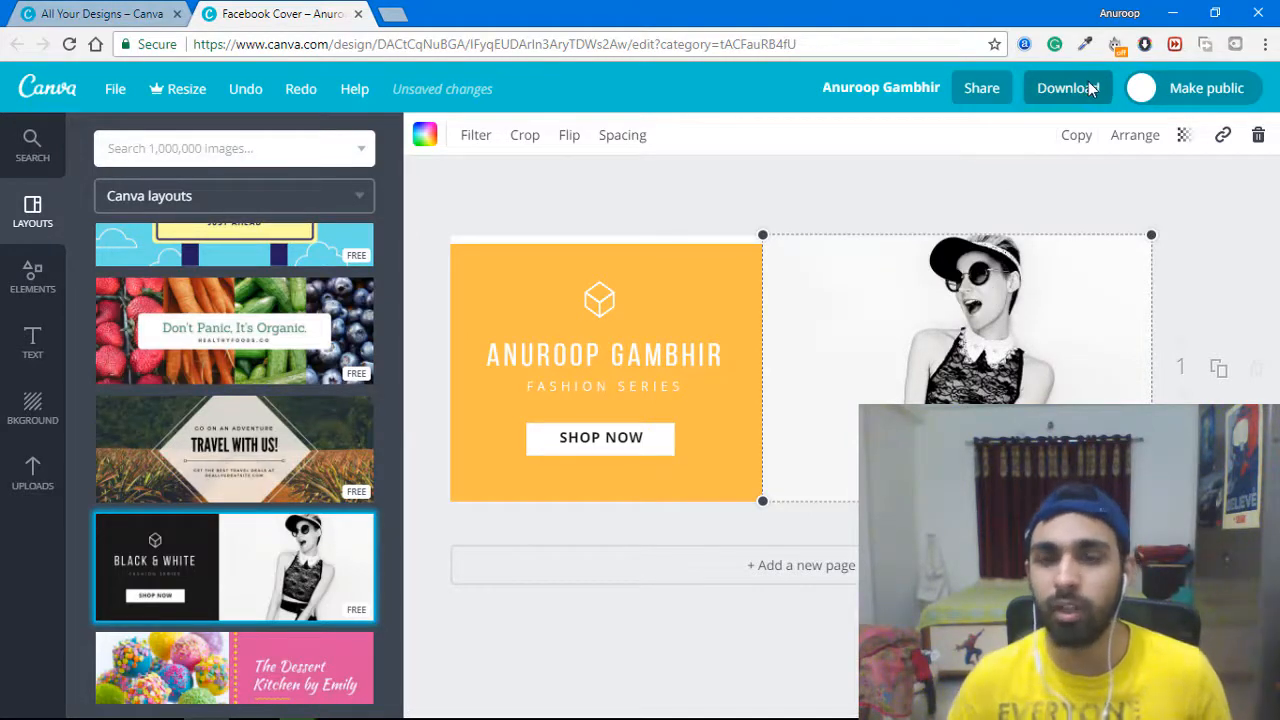
Download the cover as a PNG (Recommended) file.
{"action": "left_click", "coordinate": [1088, 90]}
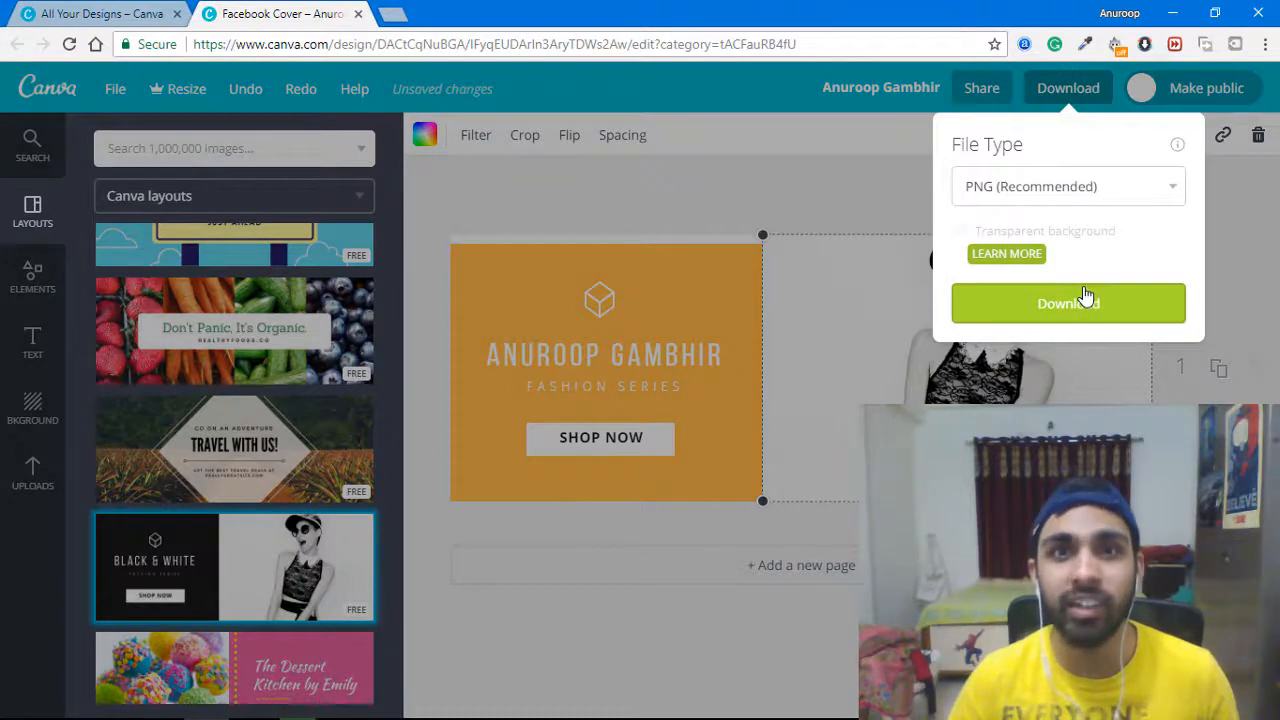
{"action": "left_click", "coordinate": [1086, 295]}
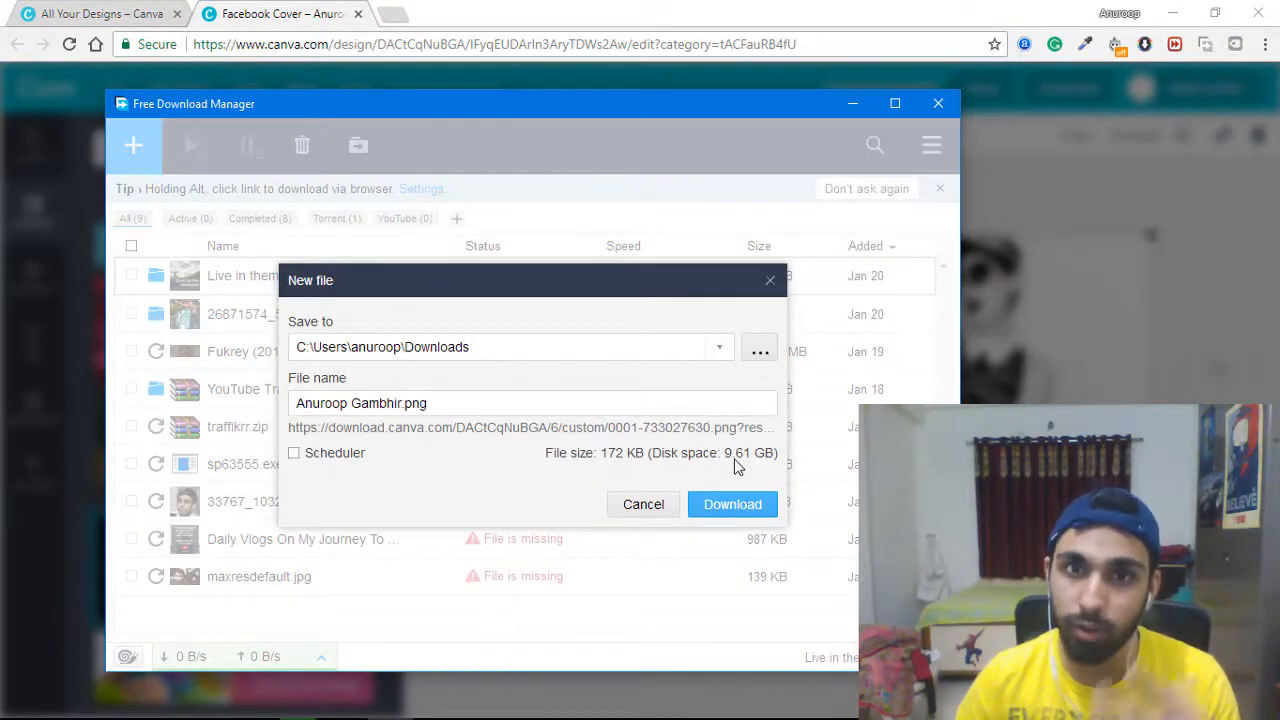
Save the 172 KB cover PNG to the Downloads folder via Free Download Manager.
{"action": "left_click", "coordinate": [758, 511]}
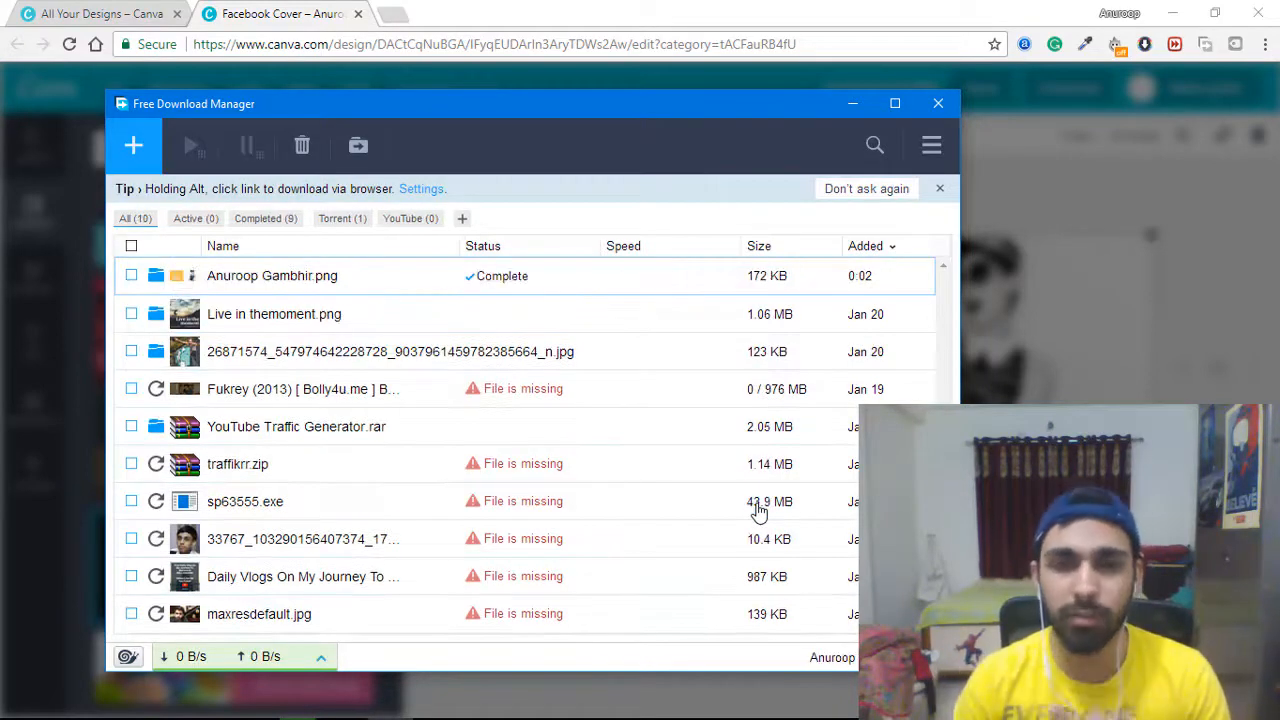
Show the downloaded cover PNG in its Downloads folder in File Explorer.
{"action": "left_click", "coordinate": [154, 281]}
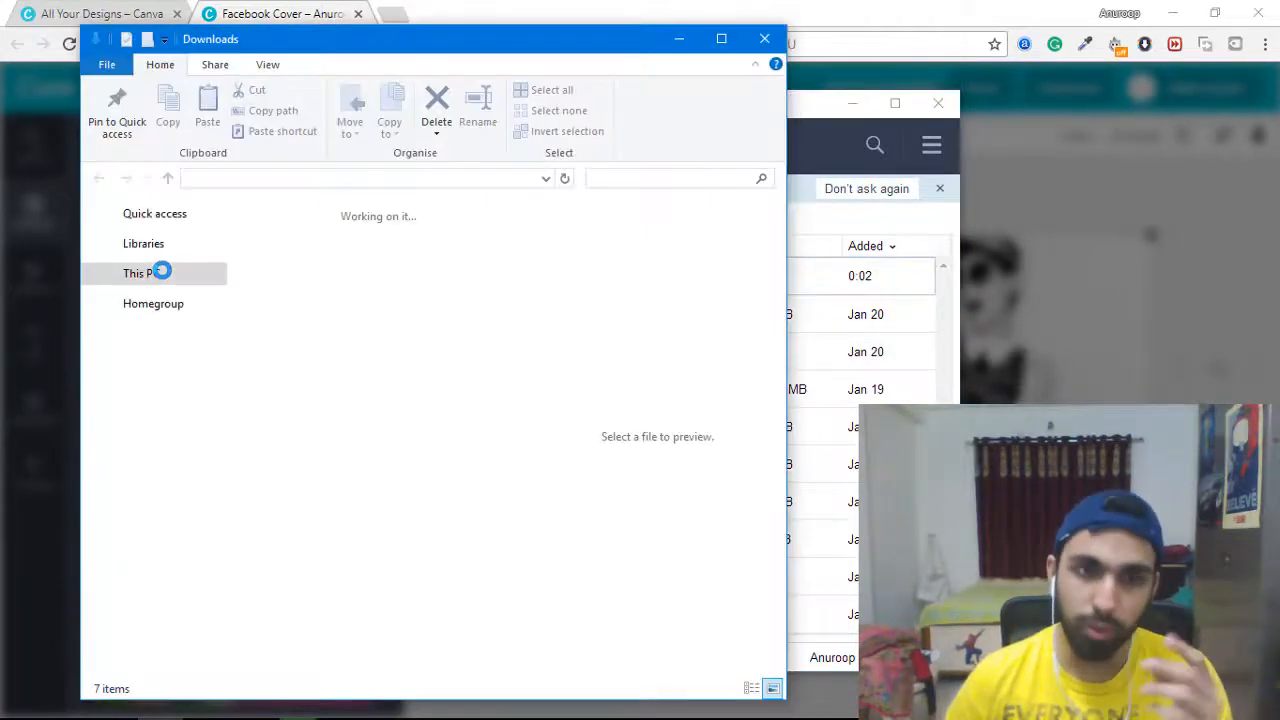